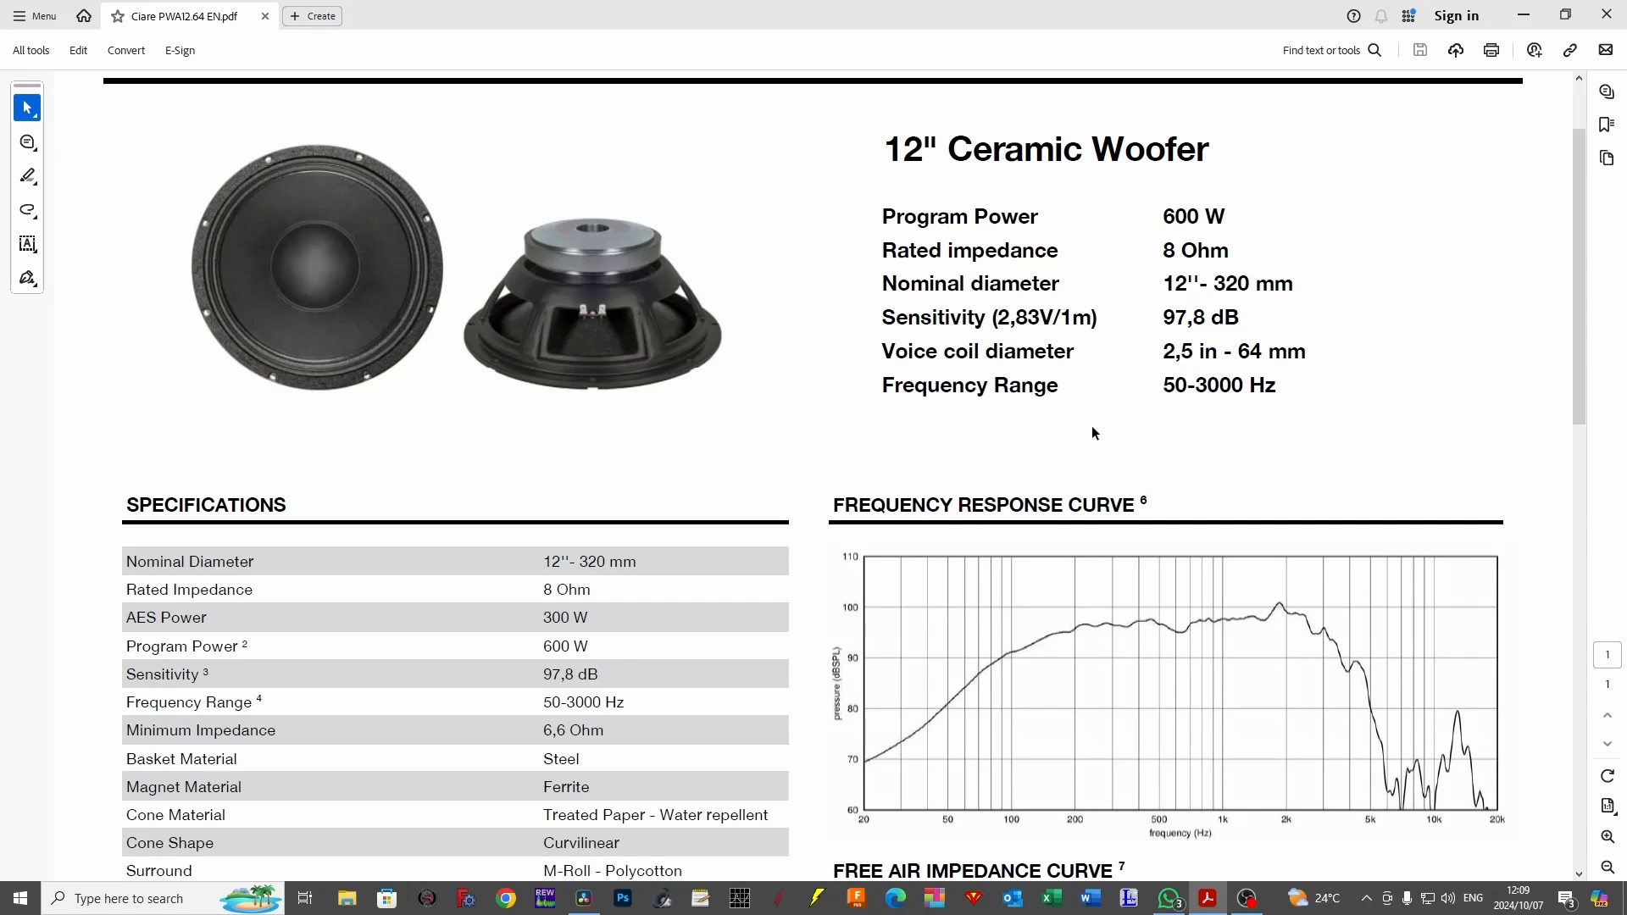
Examine the specifications, response and impedance curves, and T/S parameters in the Ciare PWA12.64 datasheet.
scroll(1090, 428, "down", 5)
scroll(998, 457, "down", 4)
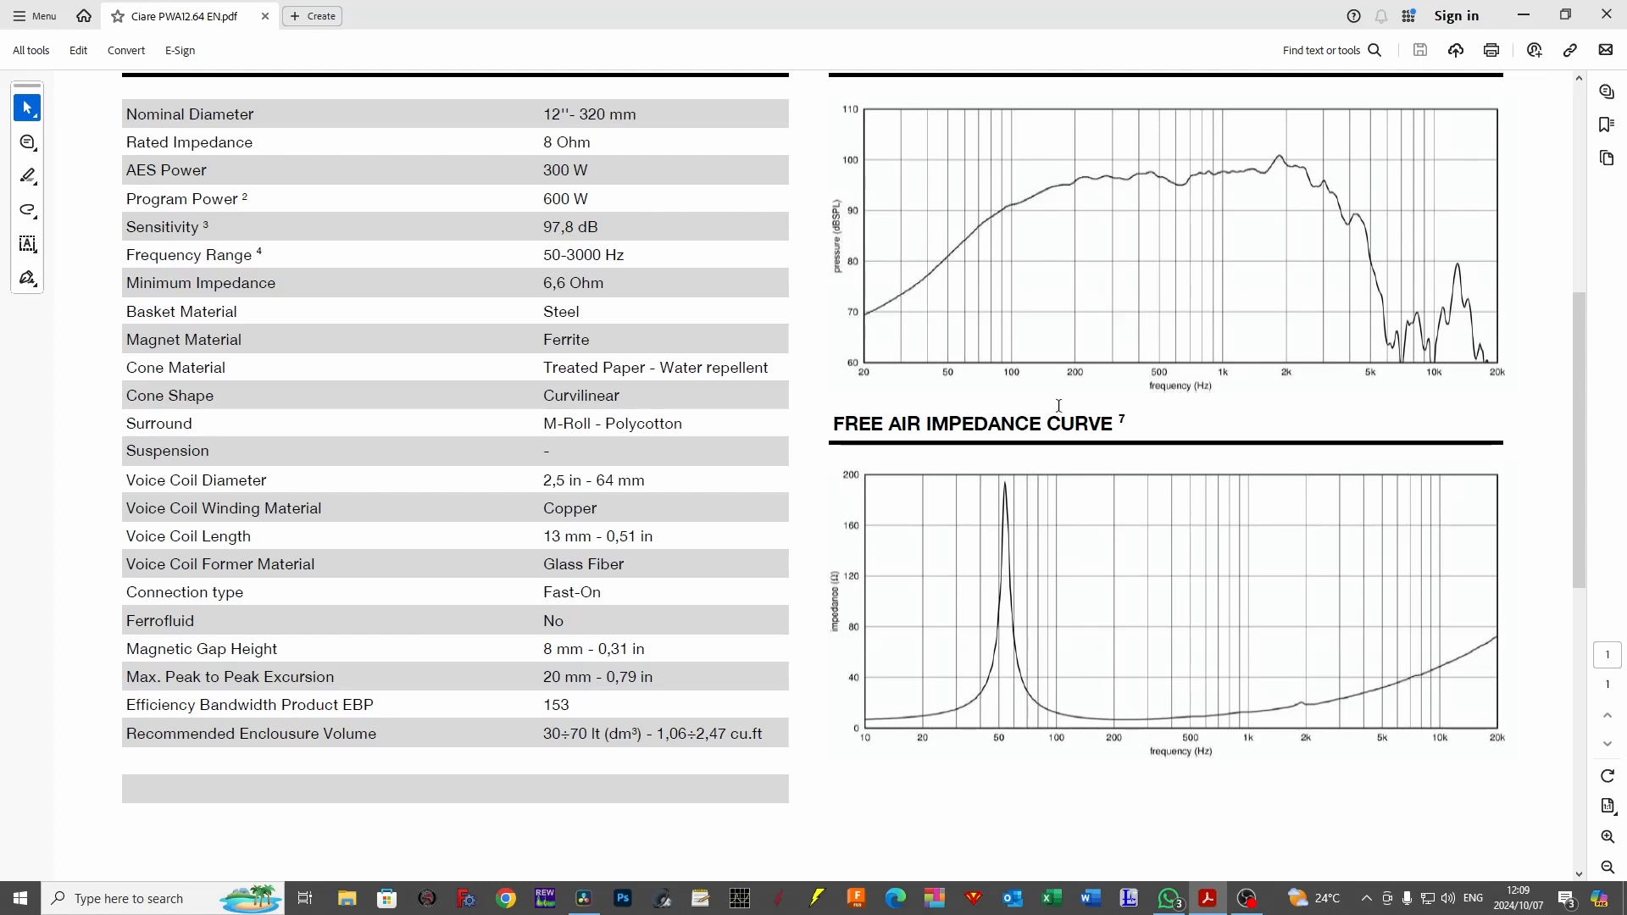
scroll(779, 409, "up", 1)
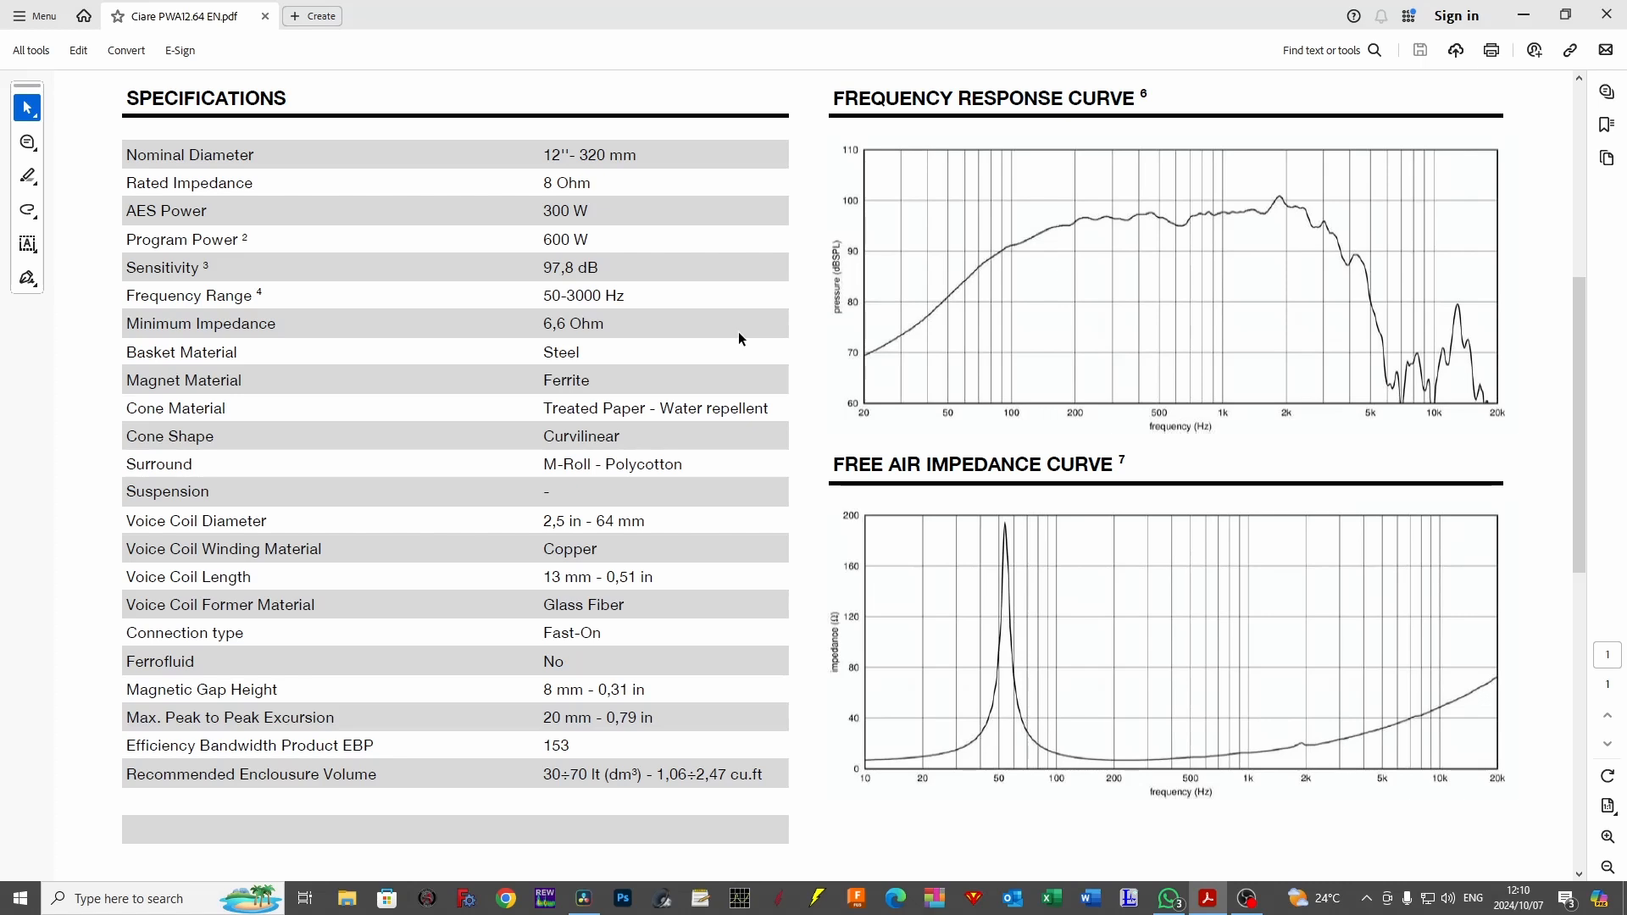
scroll(739, 339, "down", 4)
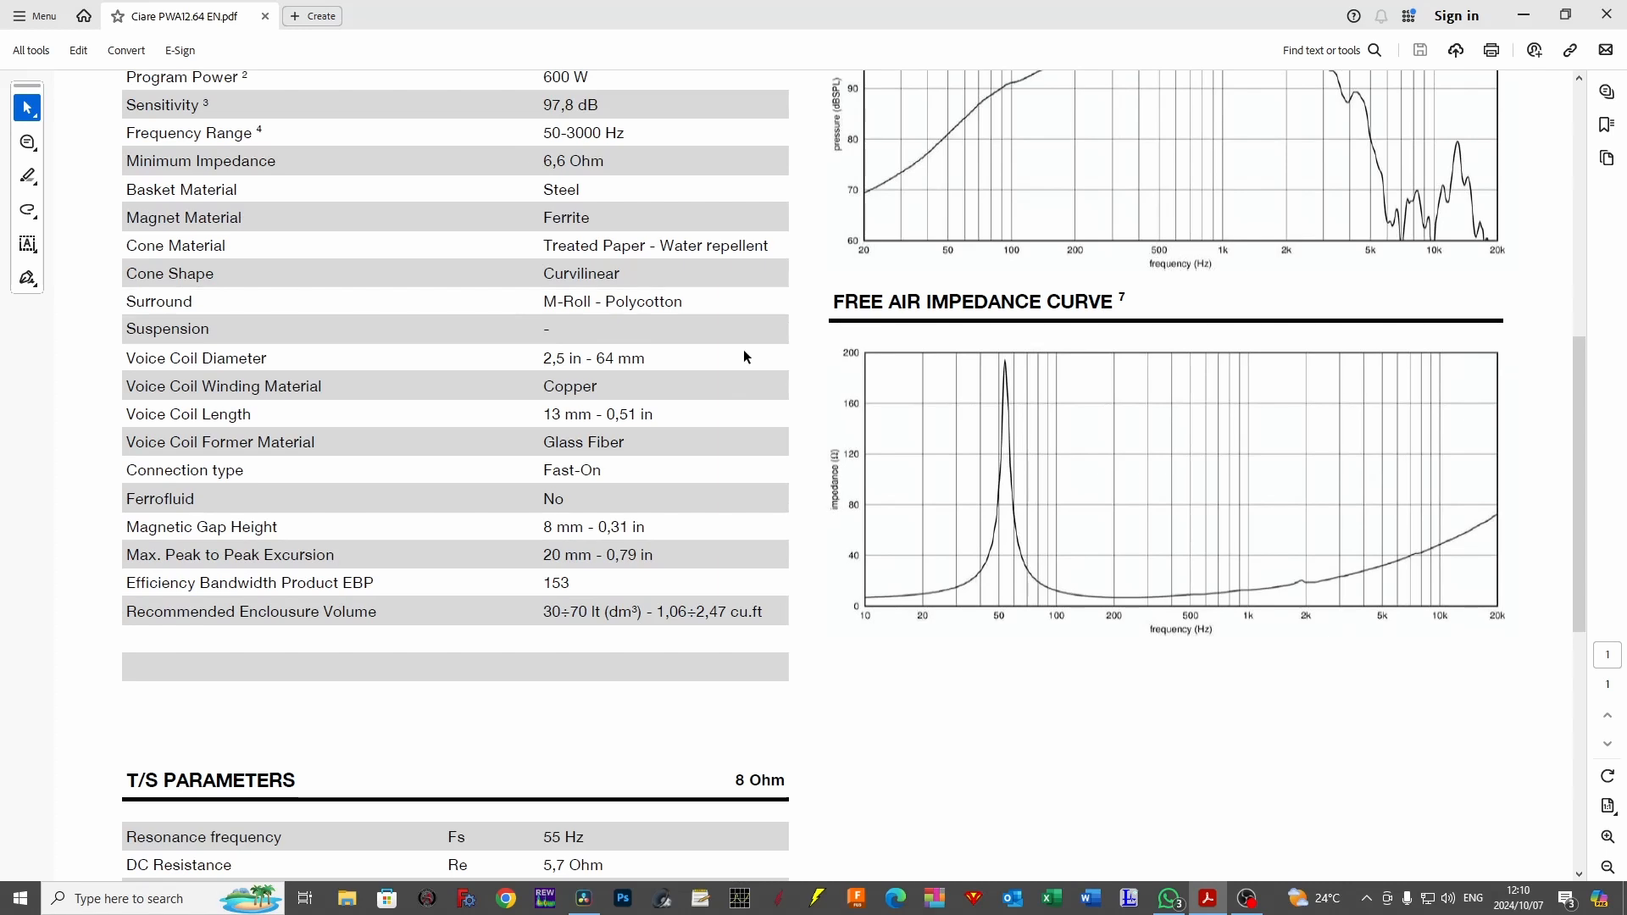
scroll(744, 356, "down", 12)
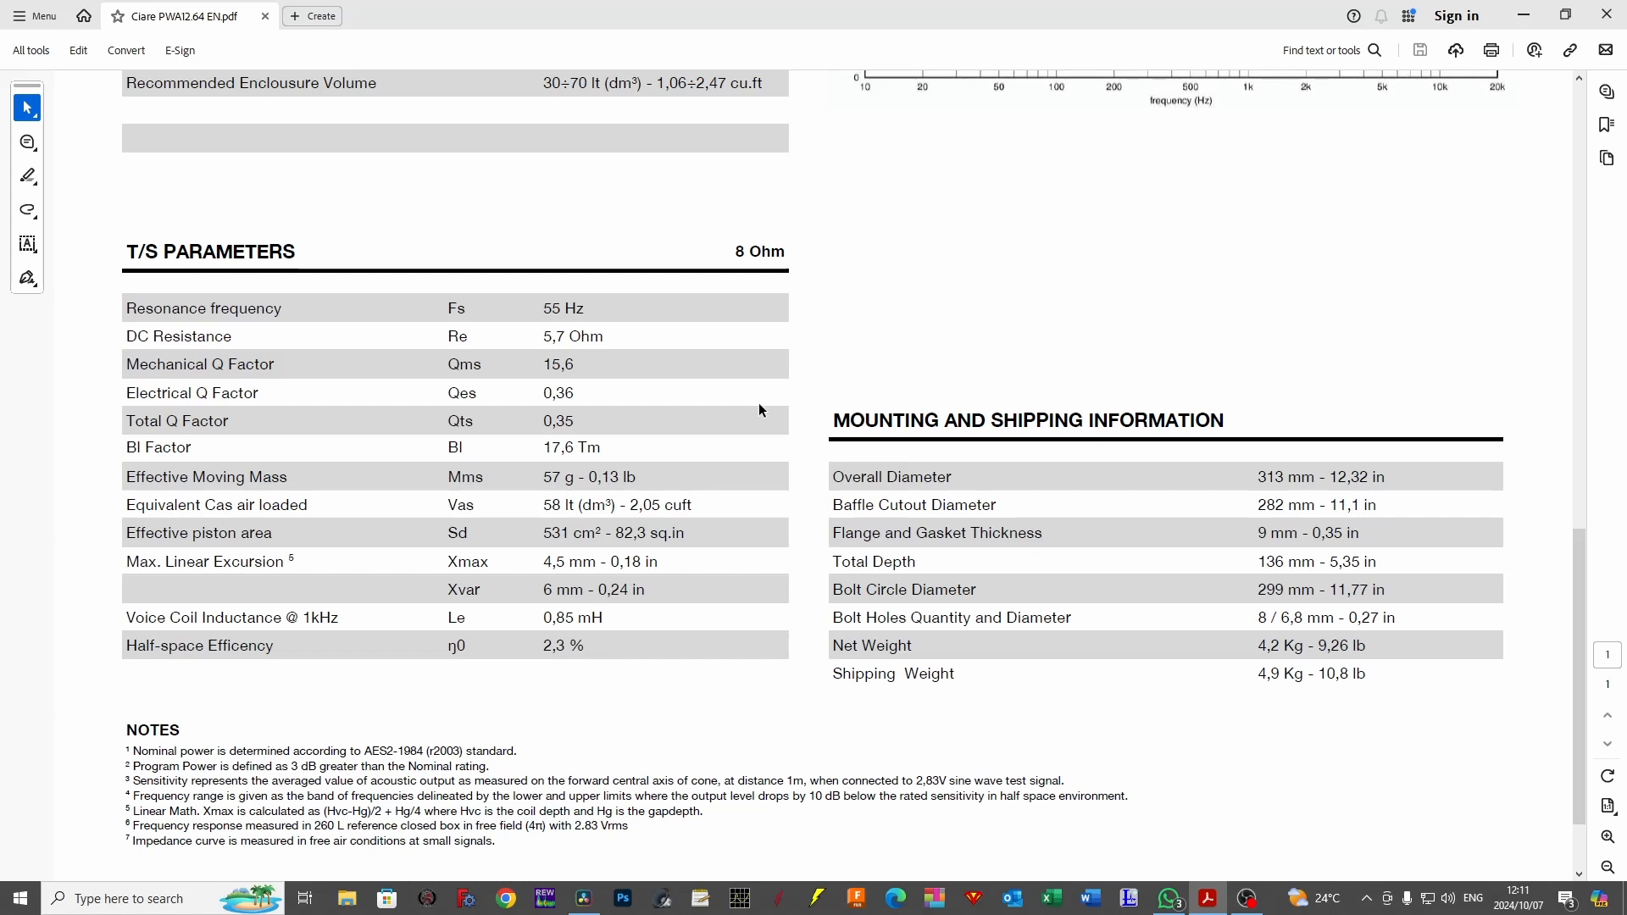
scroll(760, 409, "down", 1)
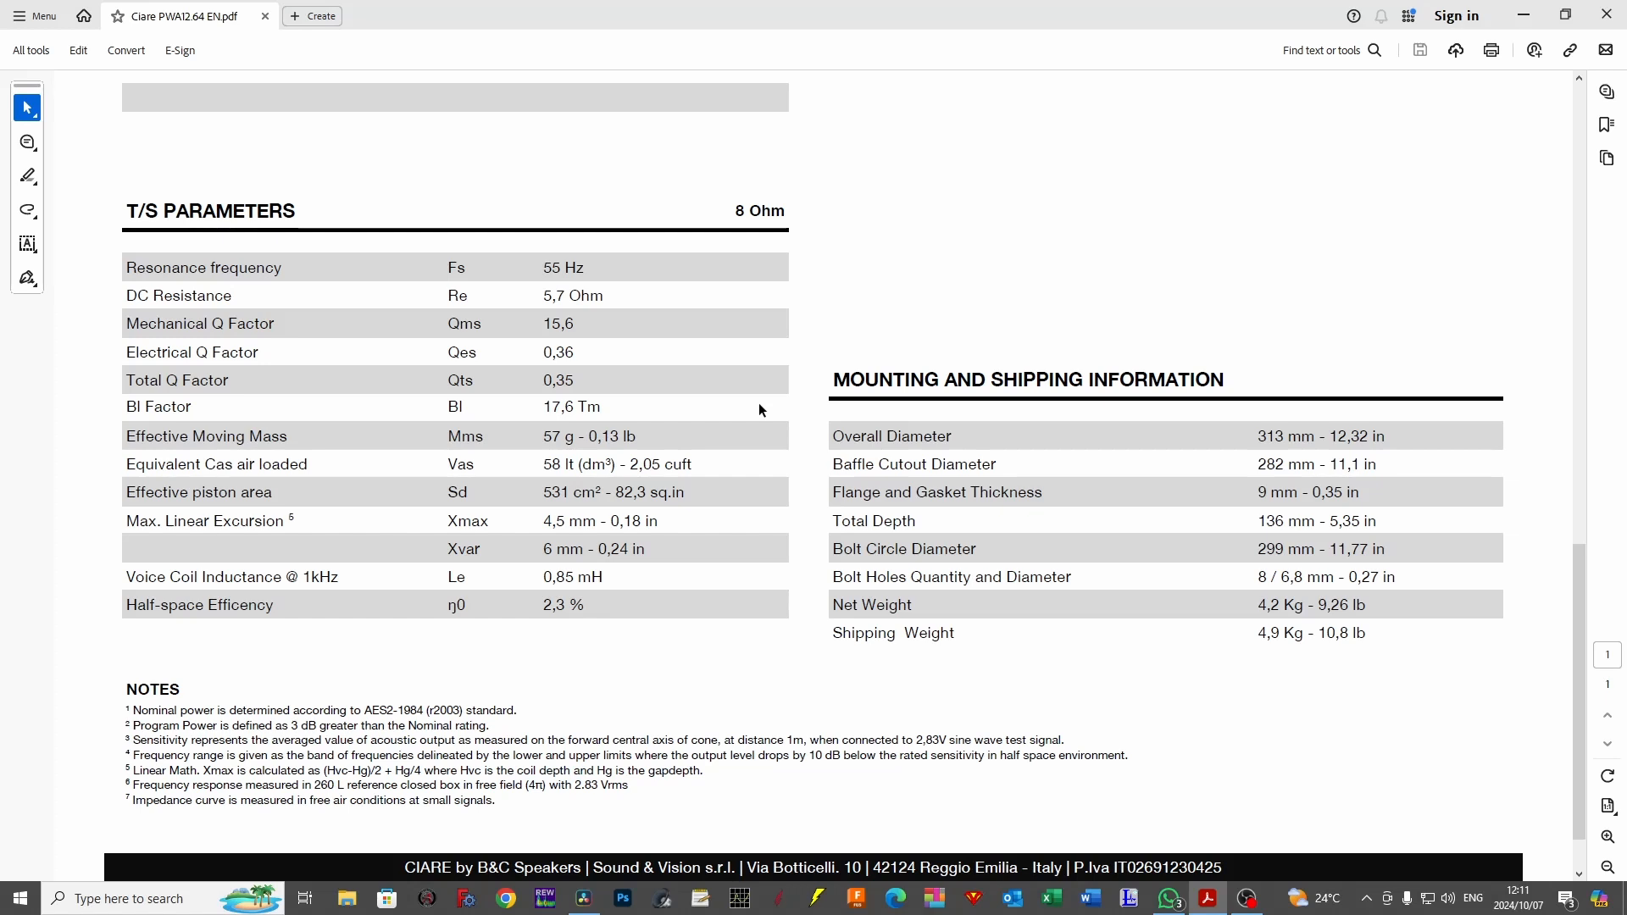
scroll(760, 410, "up", 3)
scroll(759, 410, "up", 3)
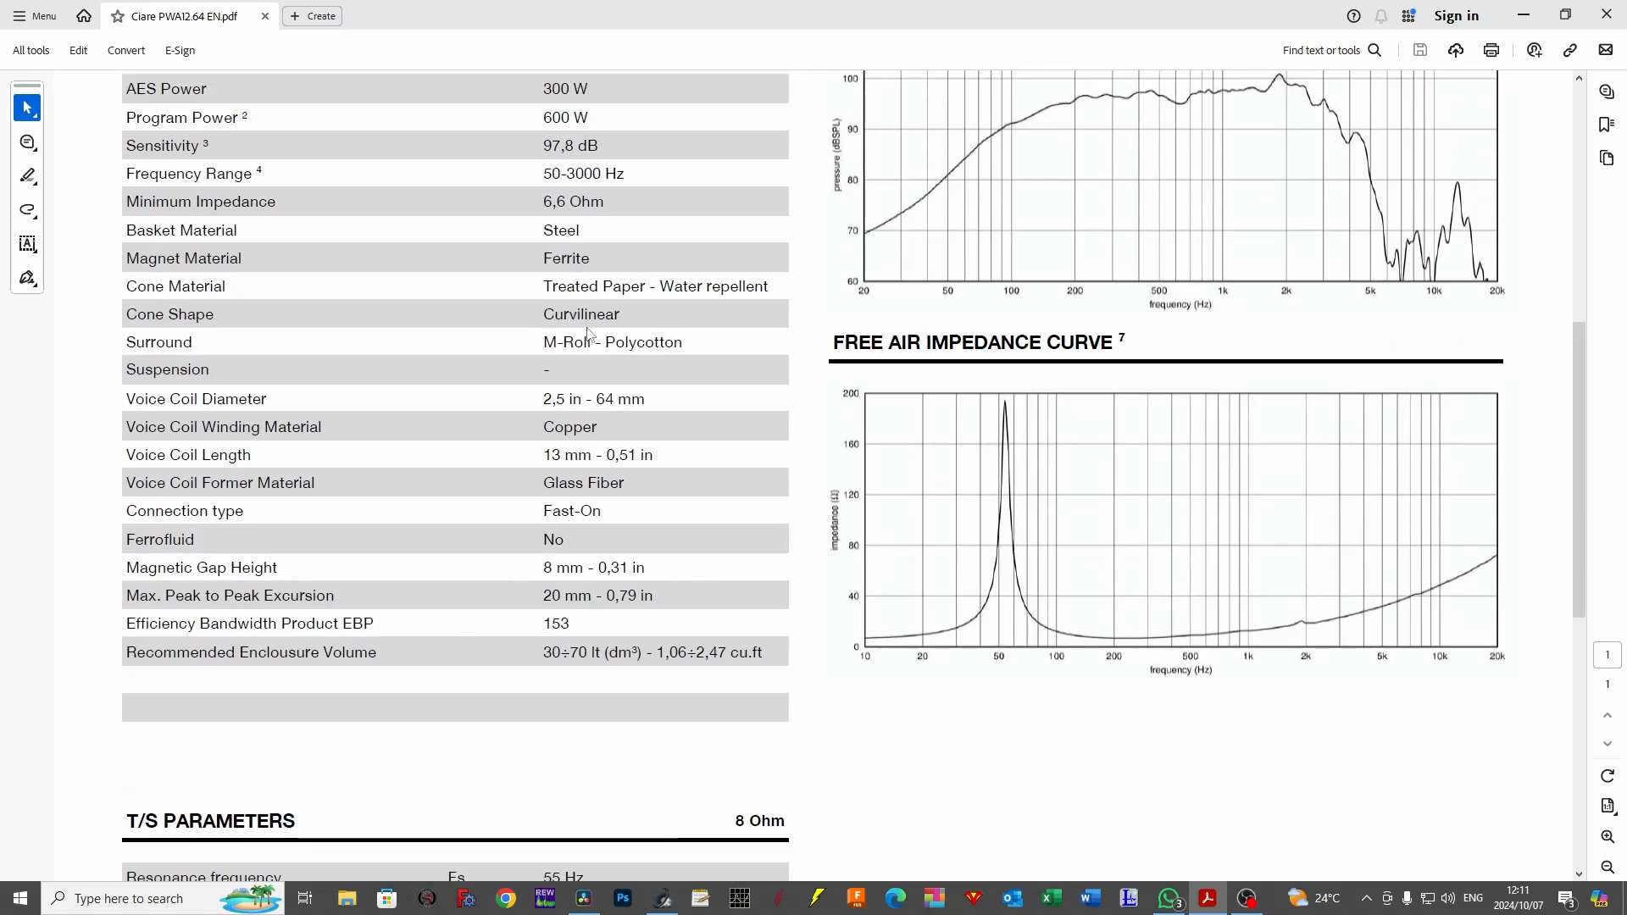
Switch to WinISD and start a new project with the Ciare PWA12.64, keeping one driver in normal placement and the default box type.
left_click(662, 897)
left_click(444, 197)
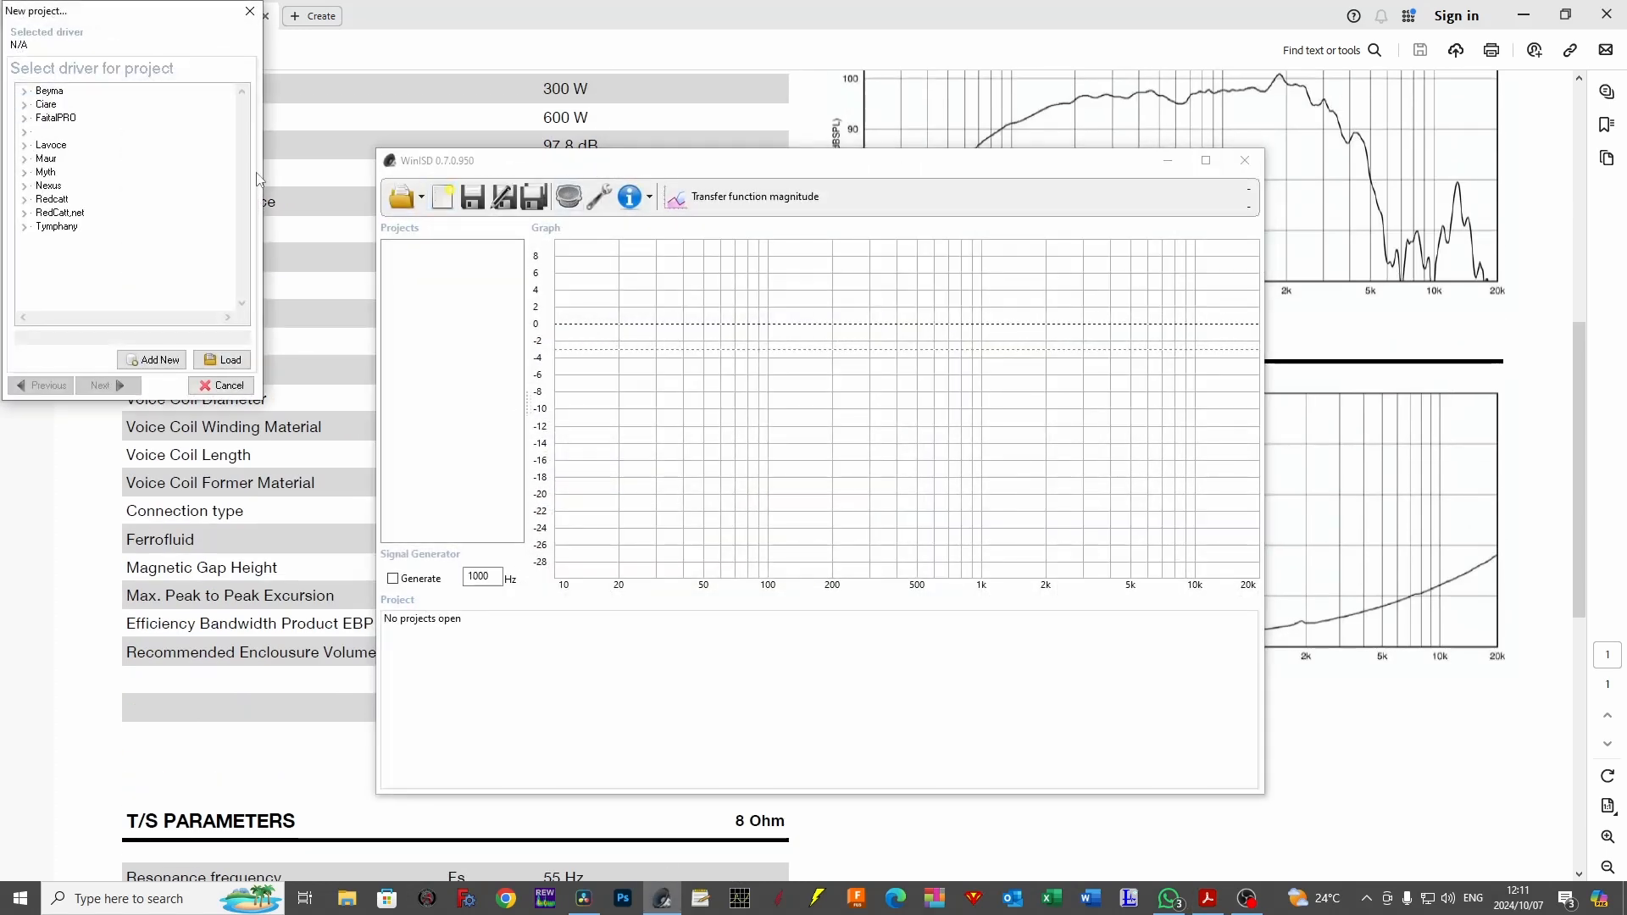
double_click(39, 105)
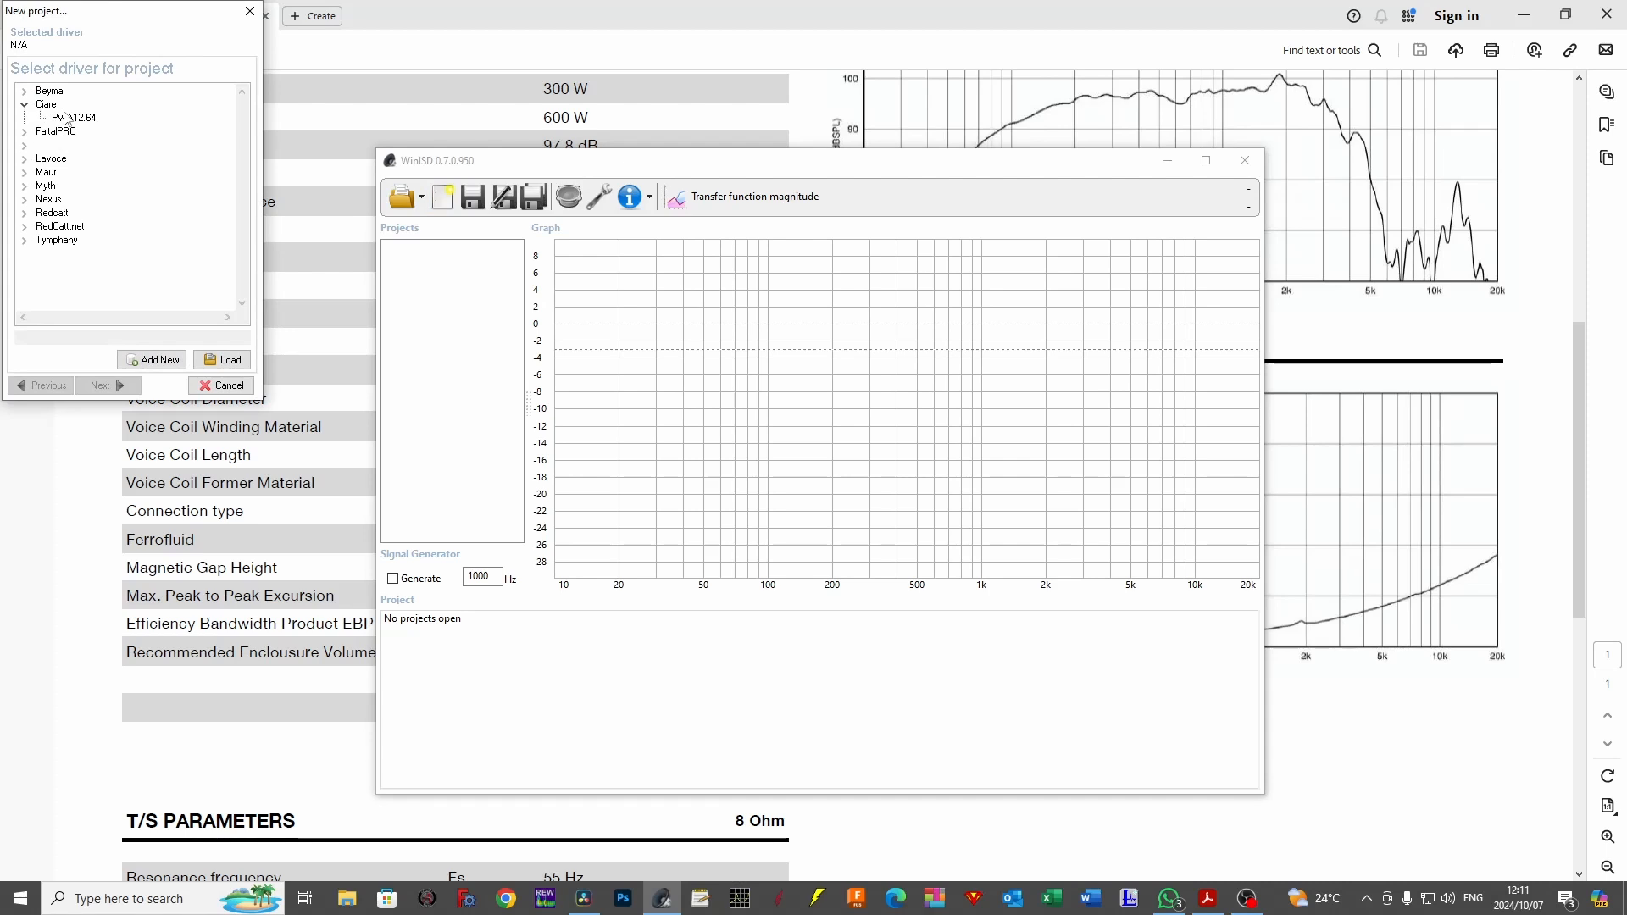
left_click(74, 117)
left_click(126, 386)
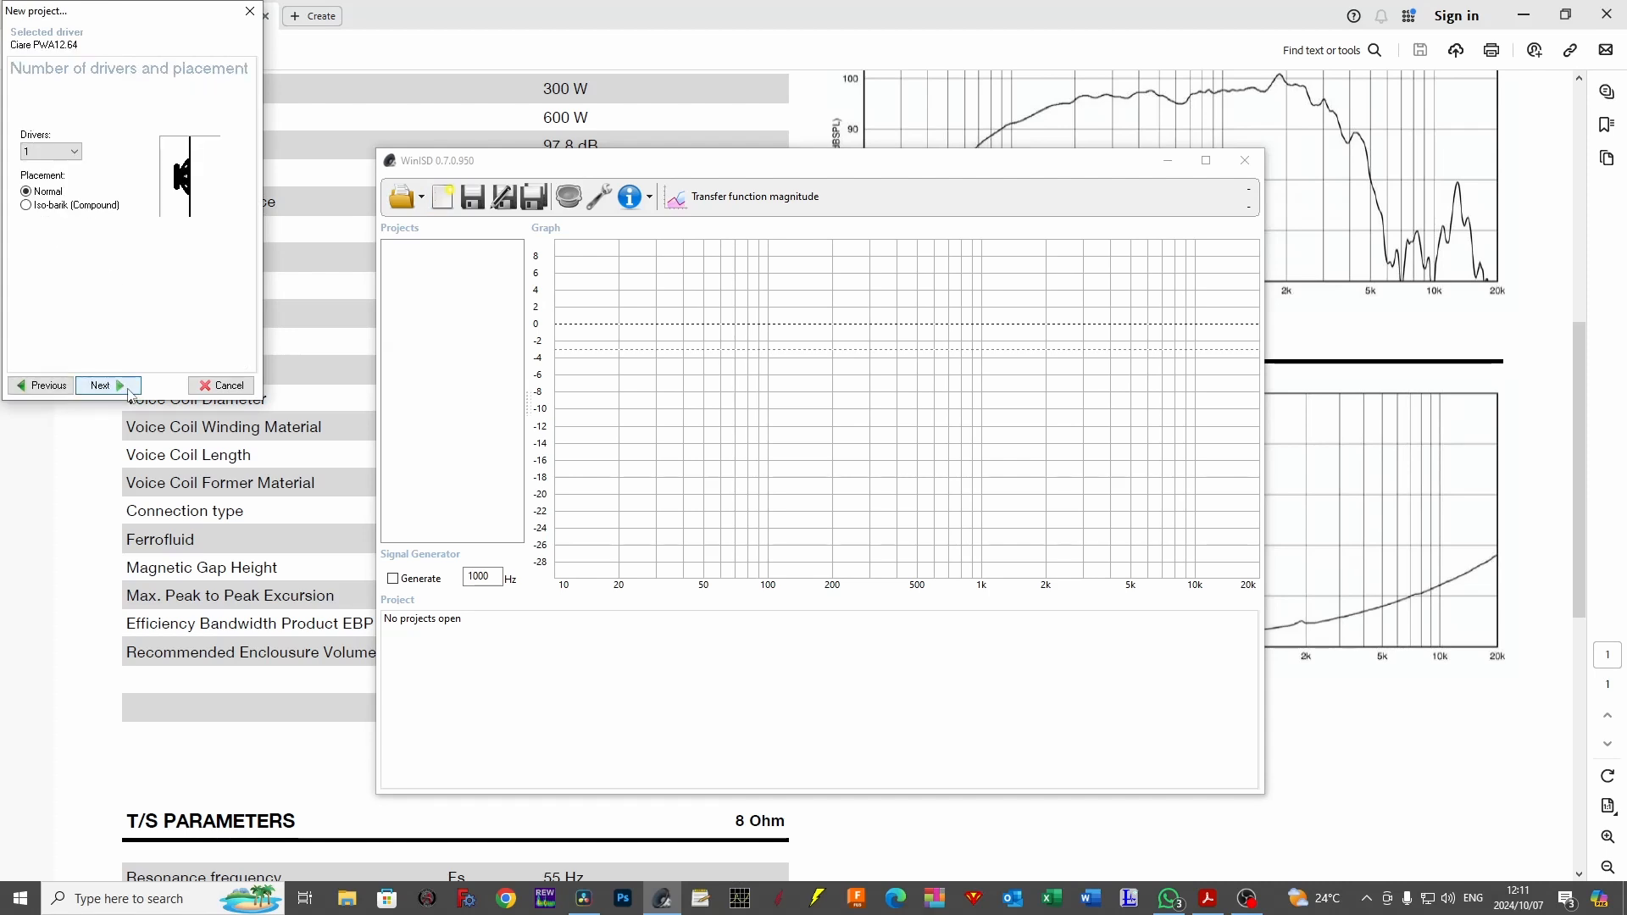
left_click(128, 391)
left_click(128, 389)
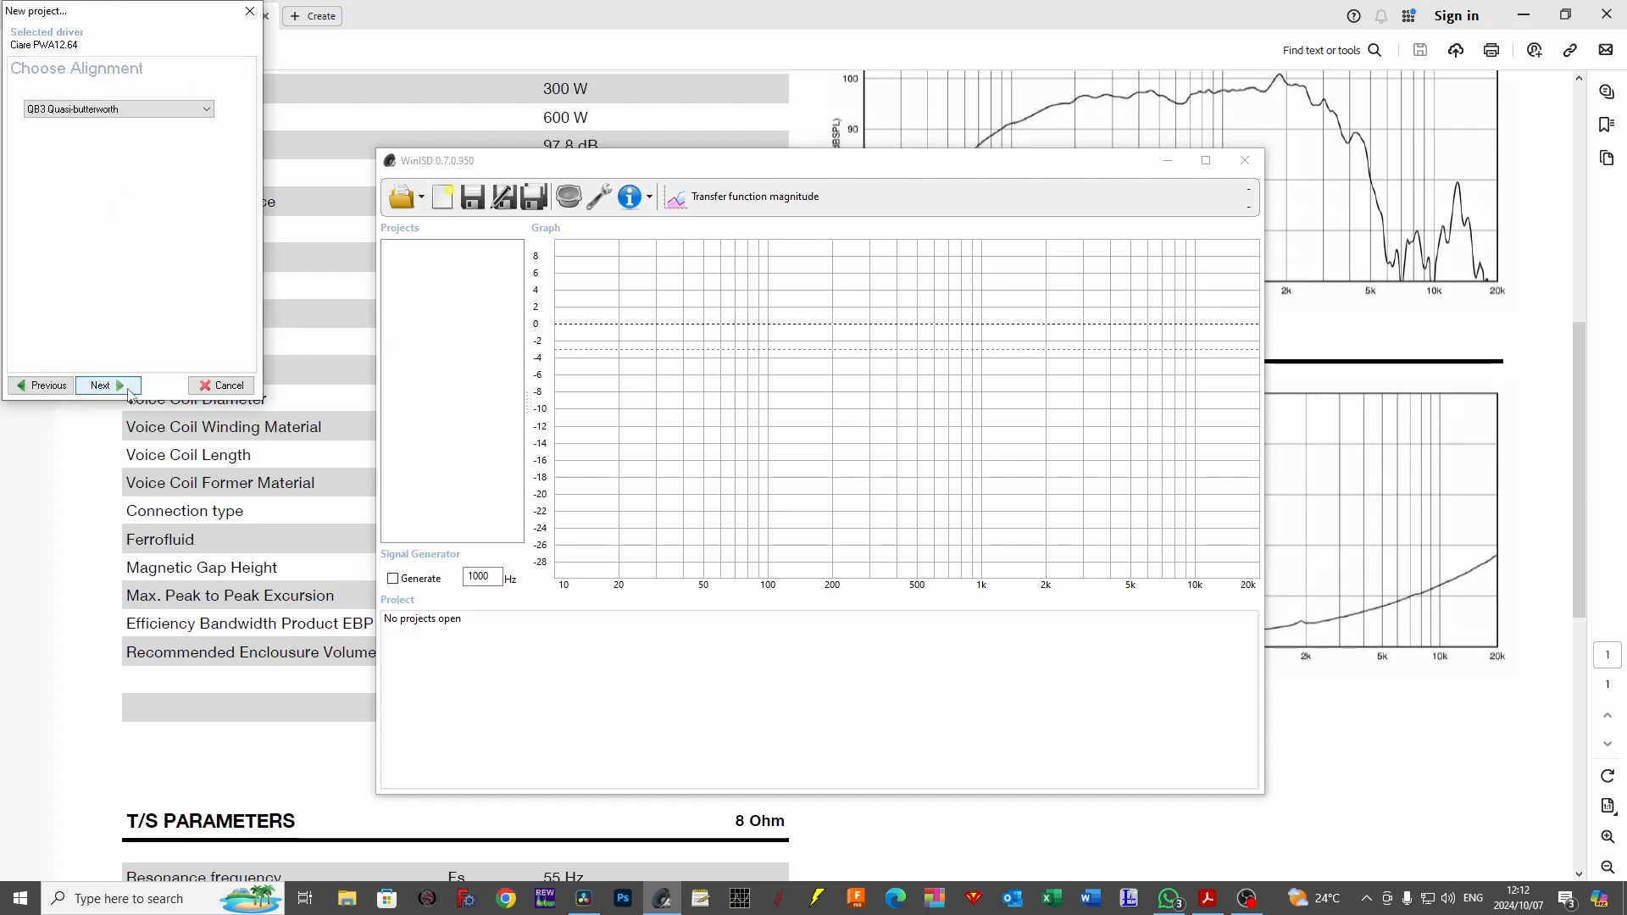
Choose the BB4/SBB4 (Super-)boom-box alignment for the new project, consulting the driver datasheet again before accepting it.
left_click(142, 110)
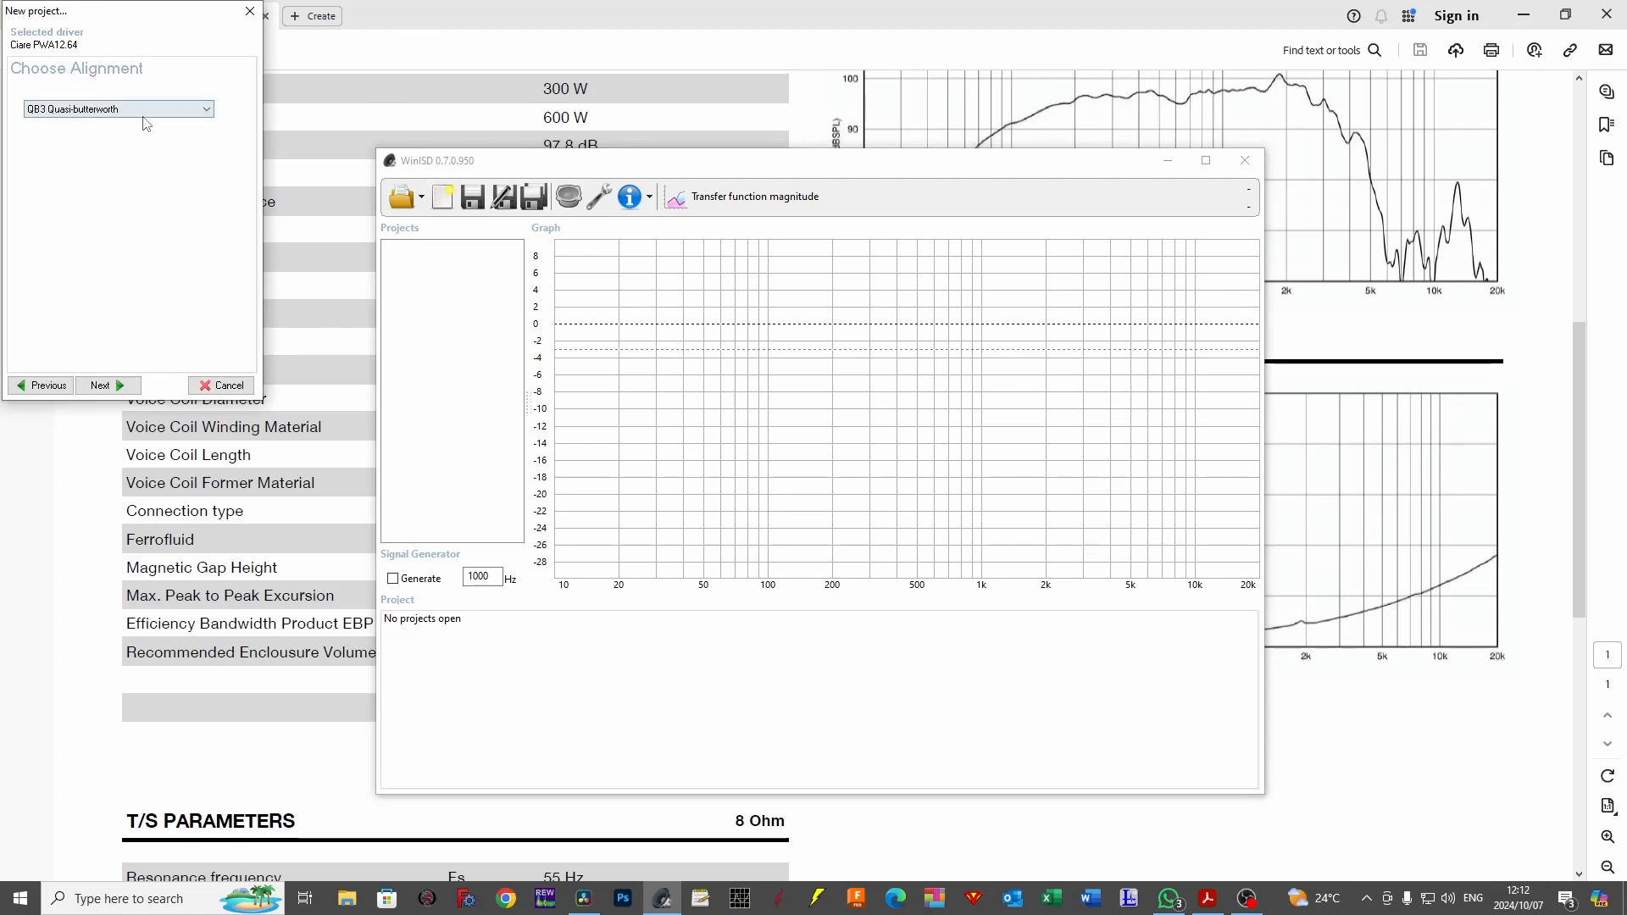
left_click(137, 138)
left_click(873, 4)
scroll(732, 341, "up", 3)
scroll(732, 341, "down", 5)
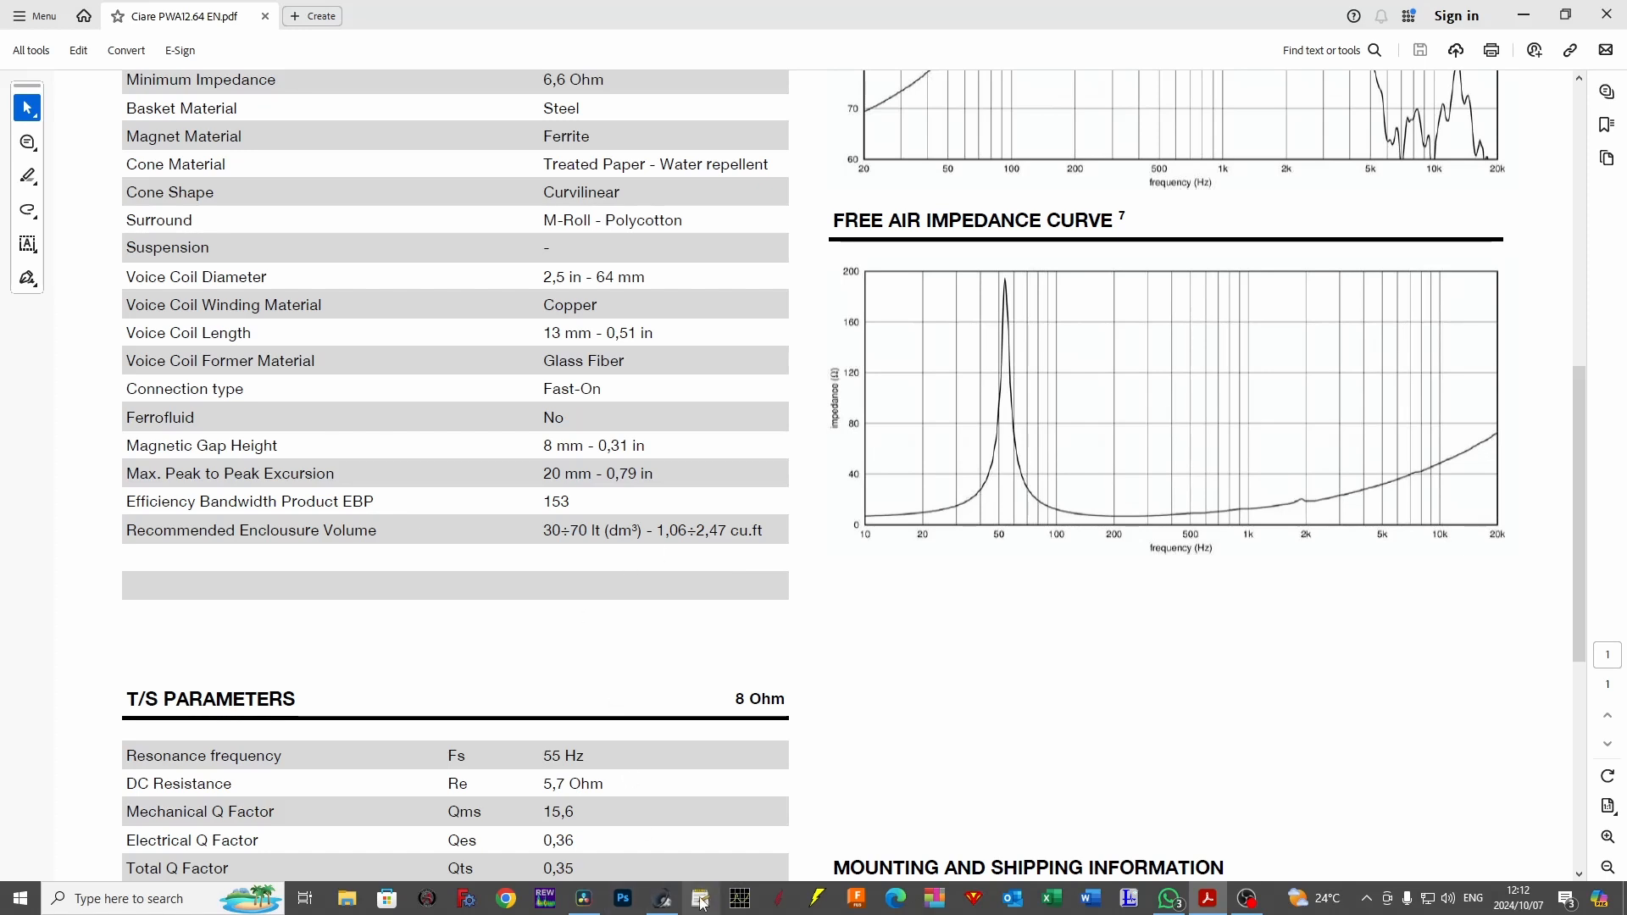
left_click(666, 900)
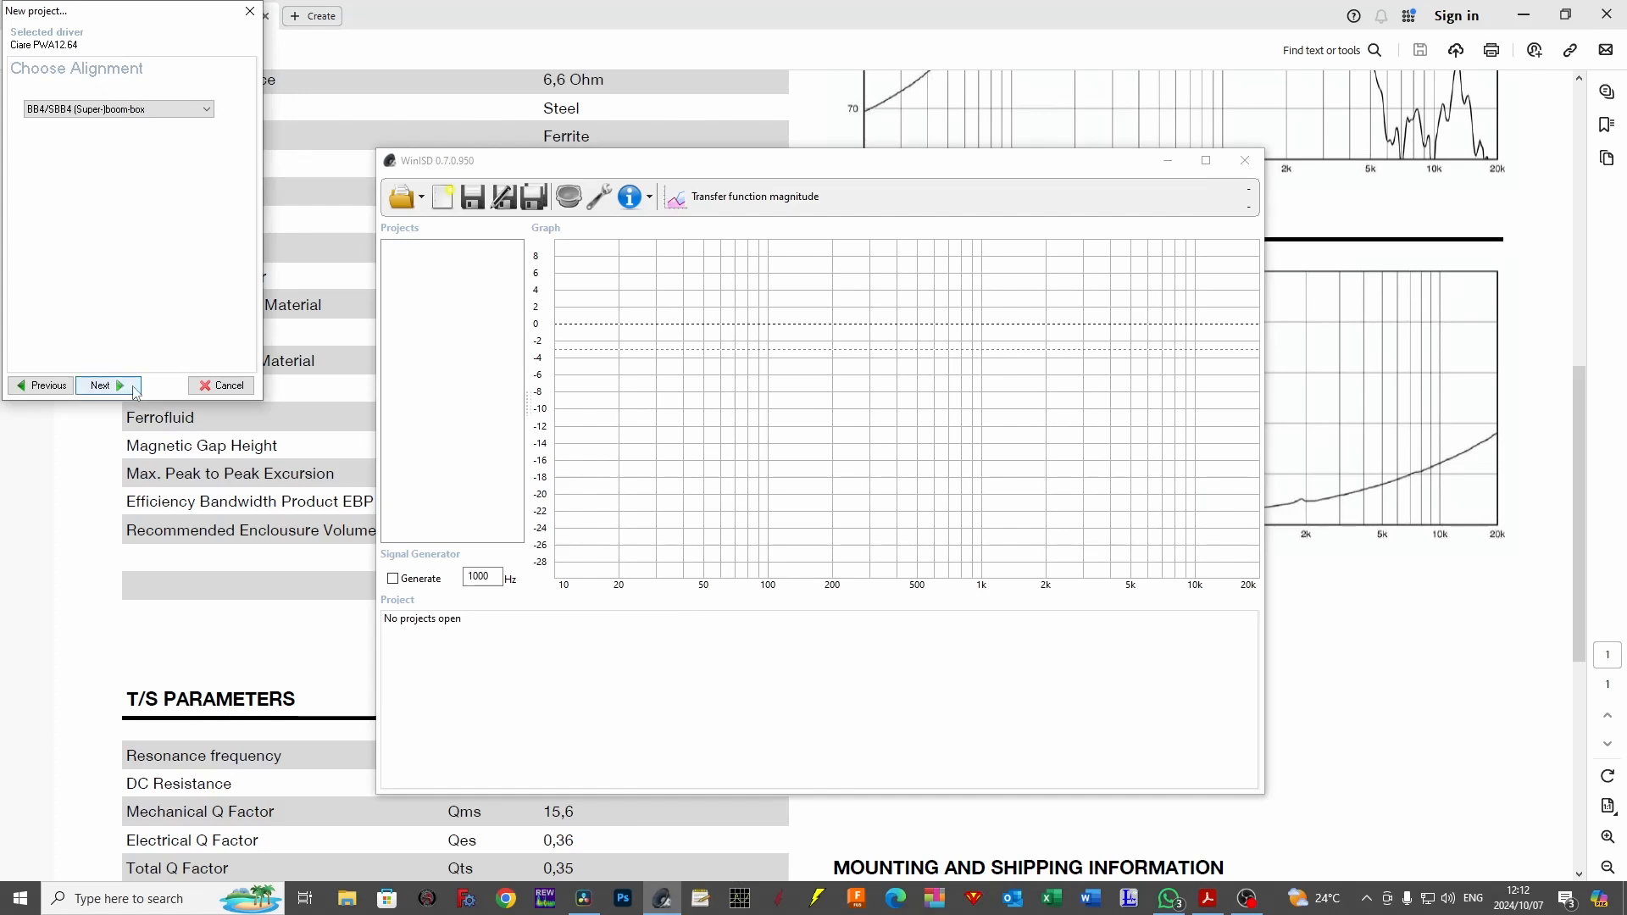
left_click(133, 388)
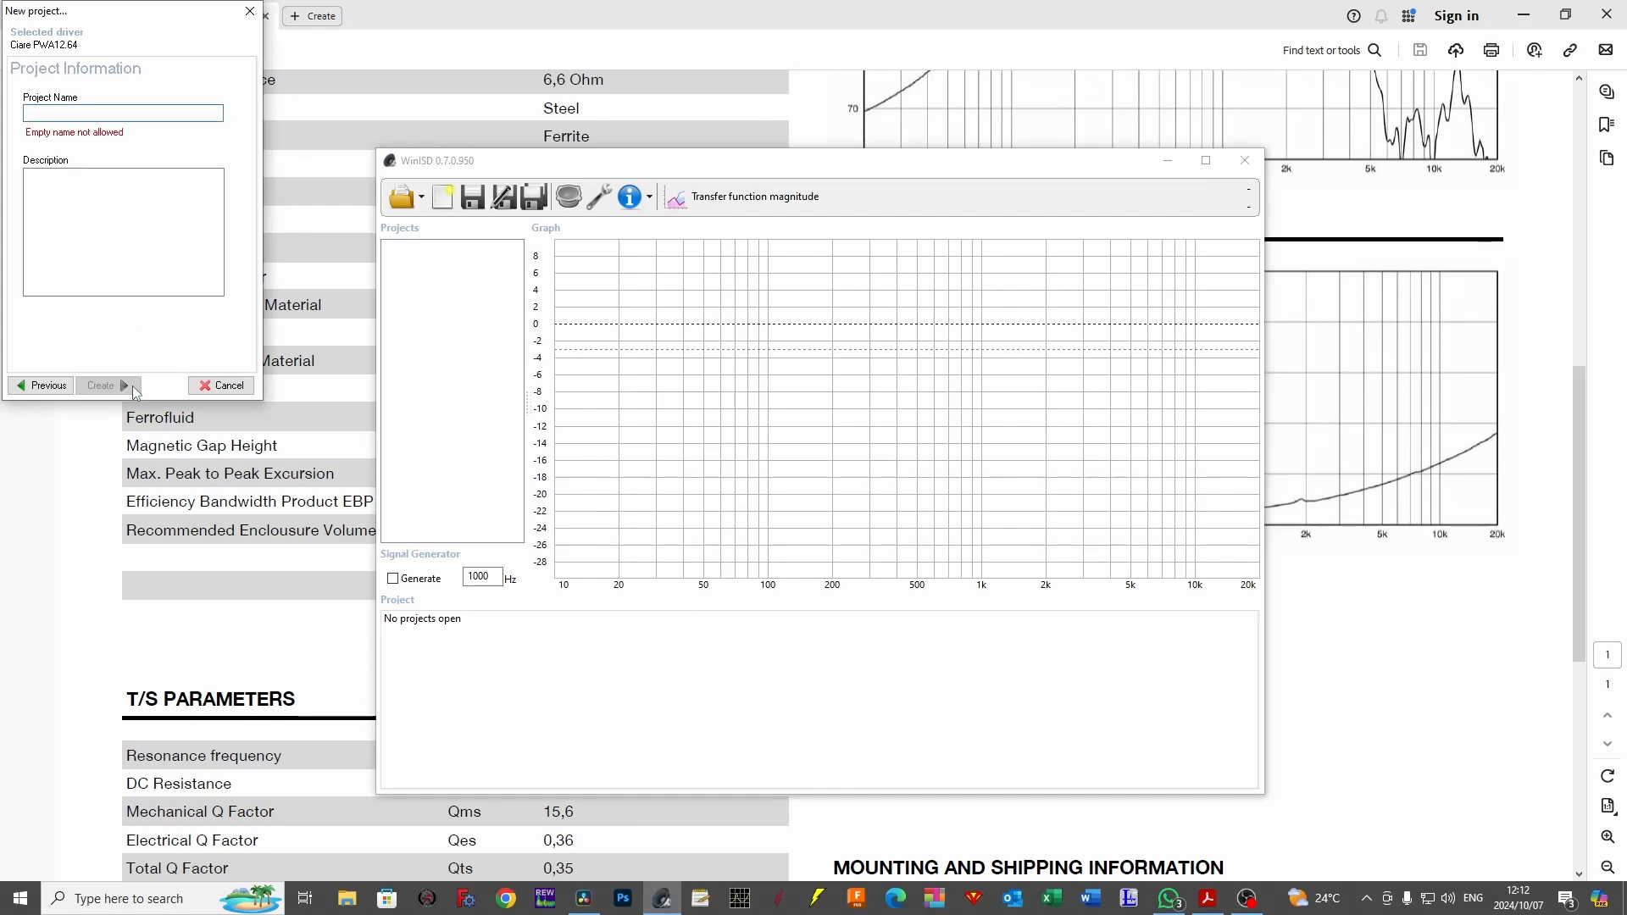
Name the project 12Pwa, create it and maximize the WinISD window.
type("12")
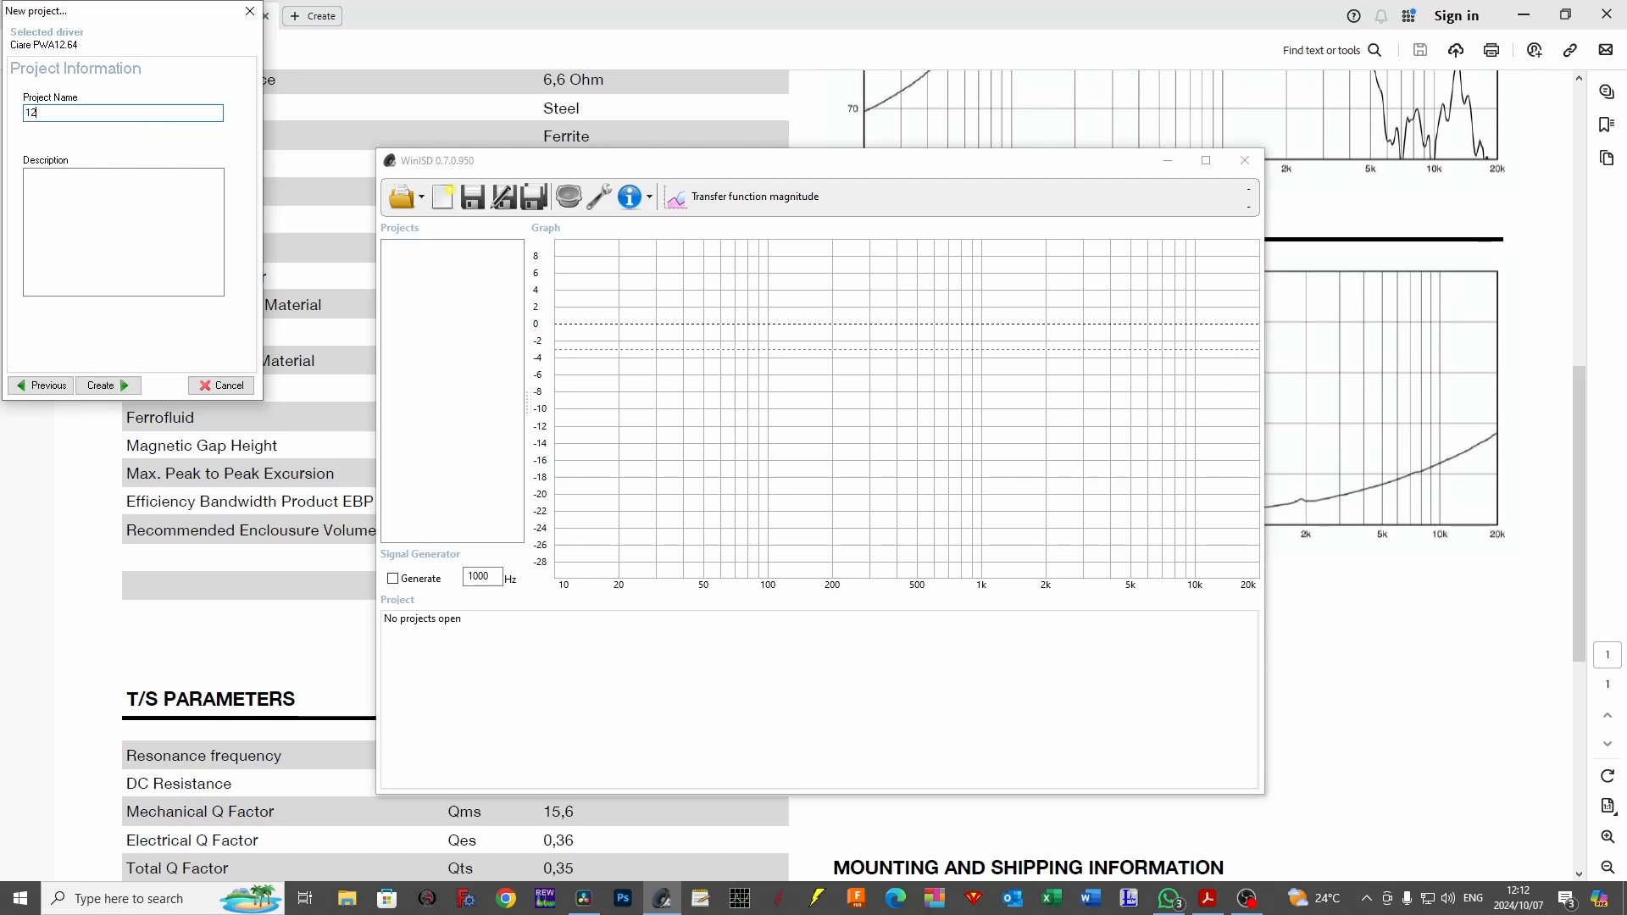
type("Pwa")
left_click(108, 385)
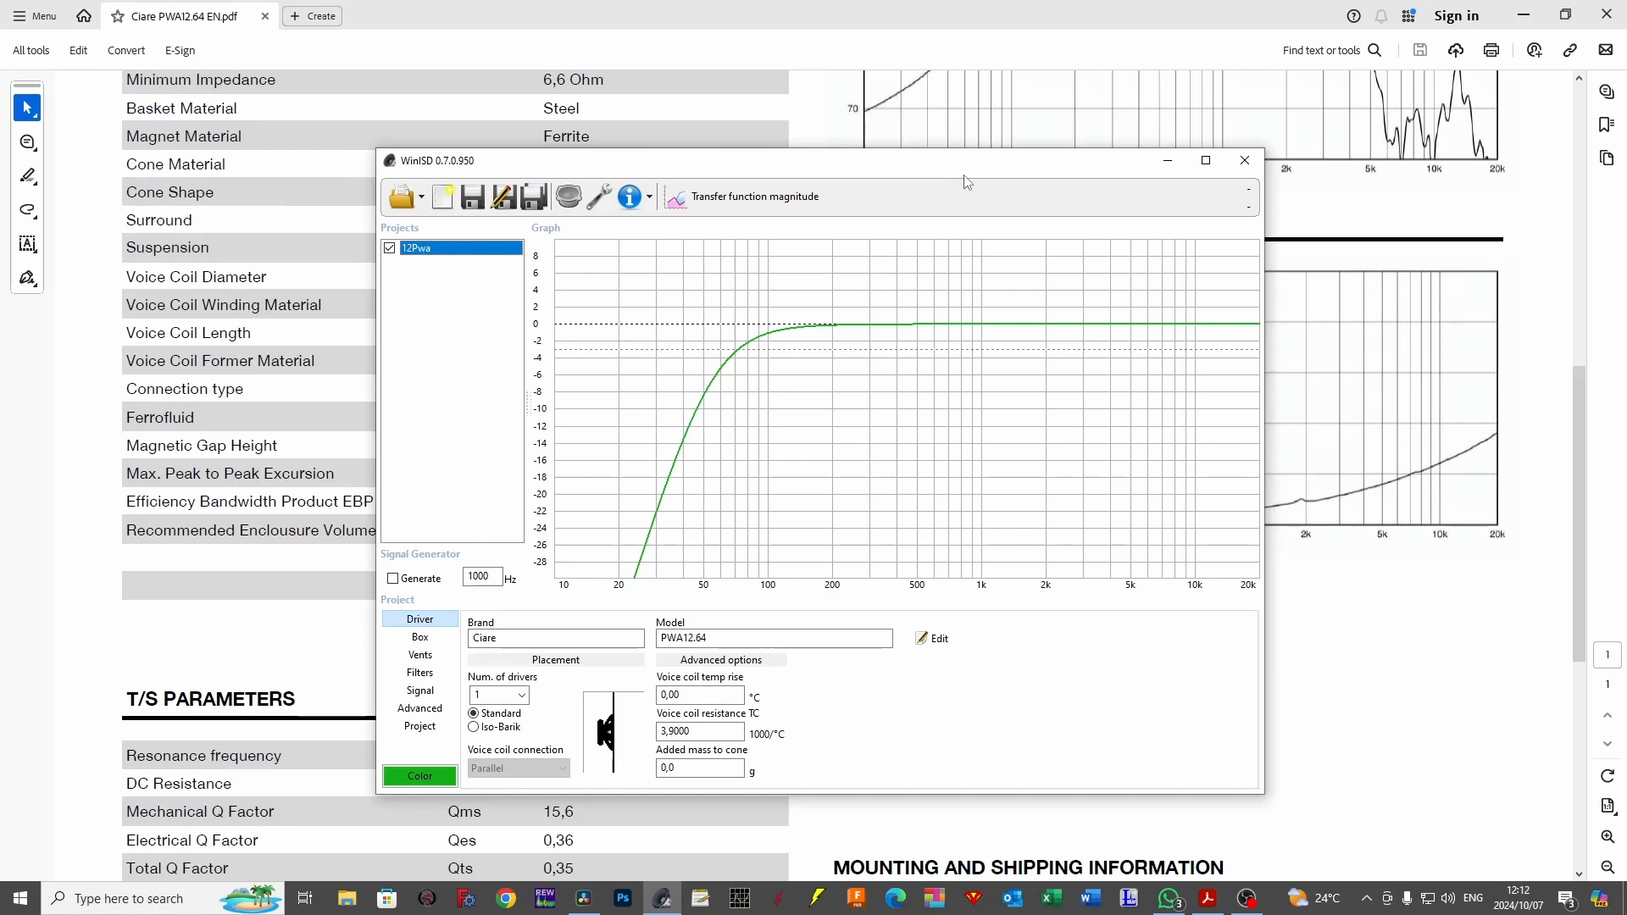
left_click(1205, 161)
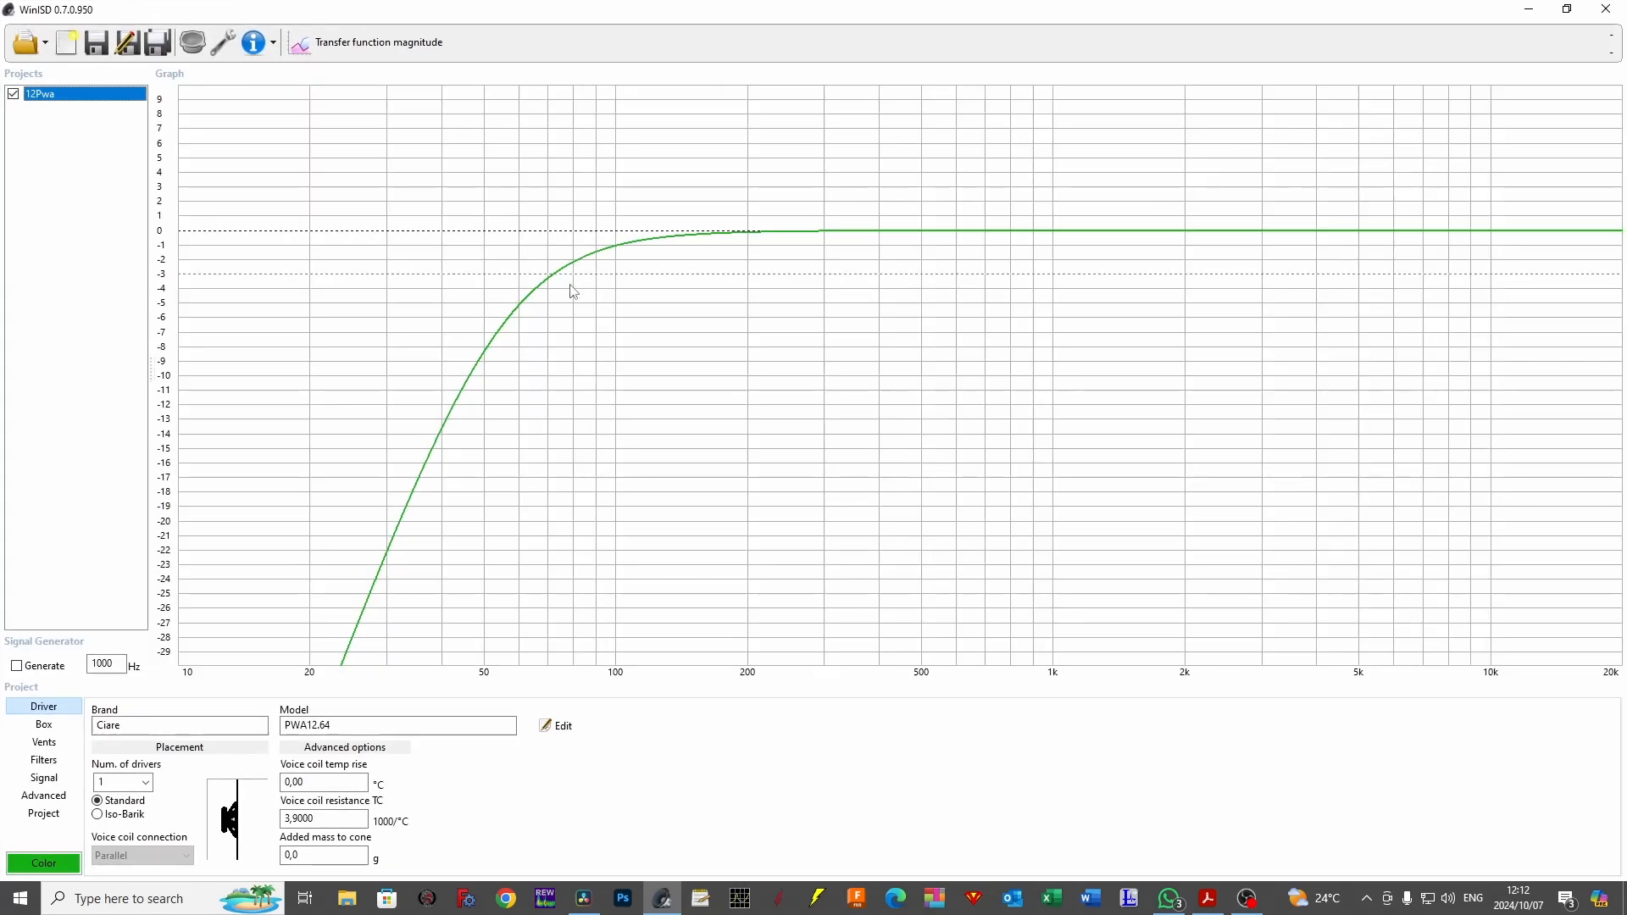
Read the transfer function curve near its -6 dB point and check the box's volume and tuning frequency.
left_click(509, 318)
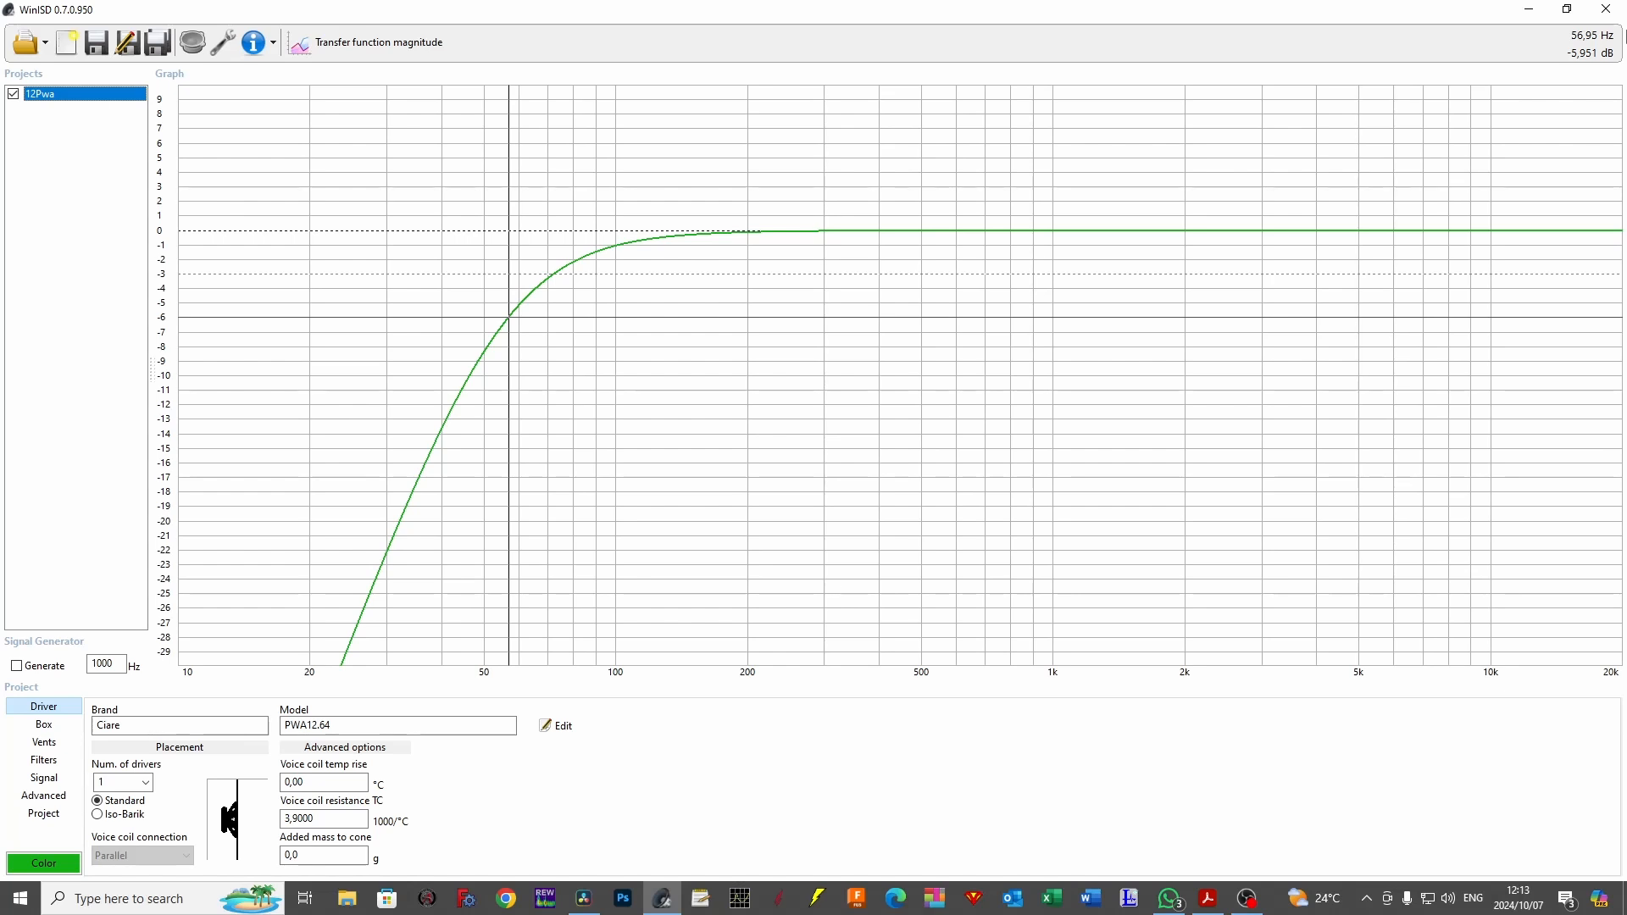
left_click(28, 725)
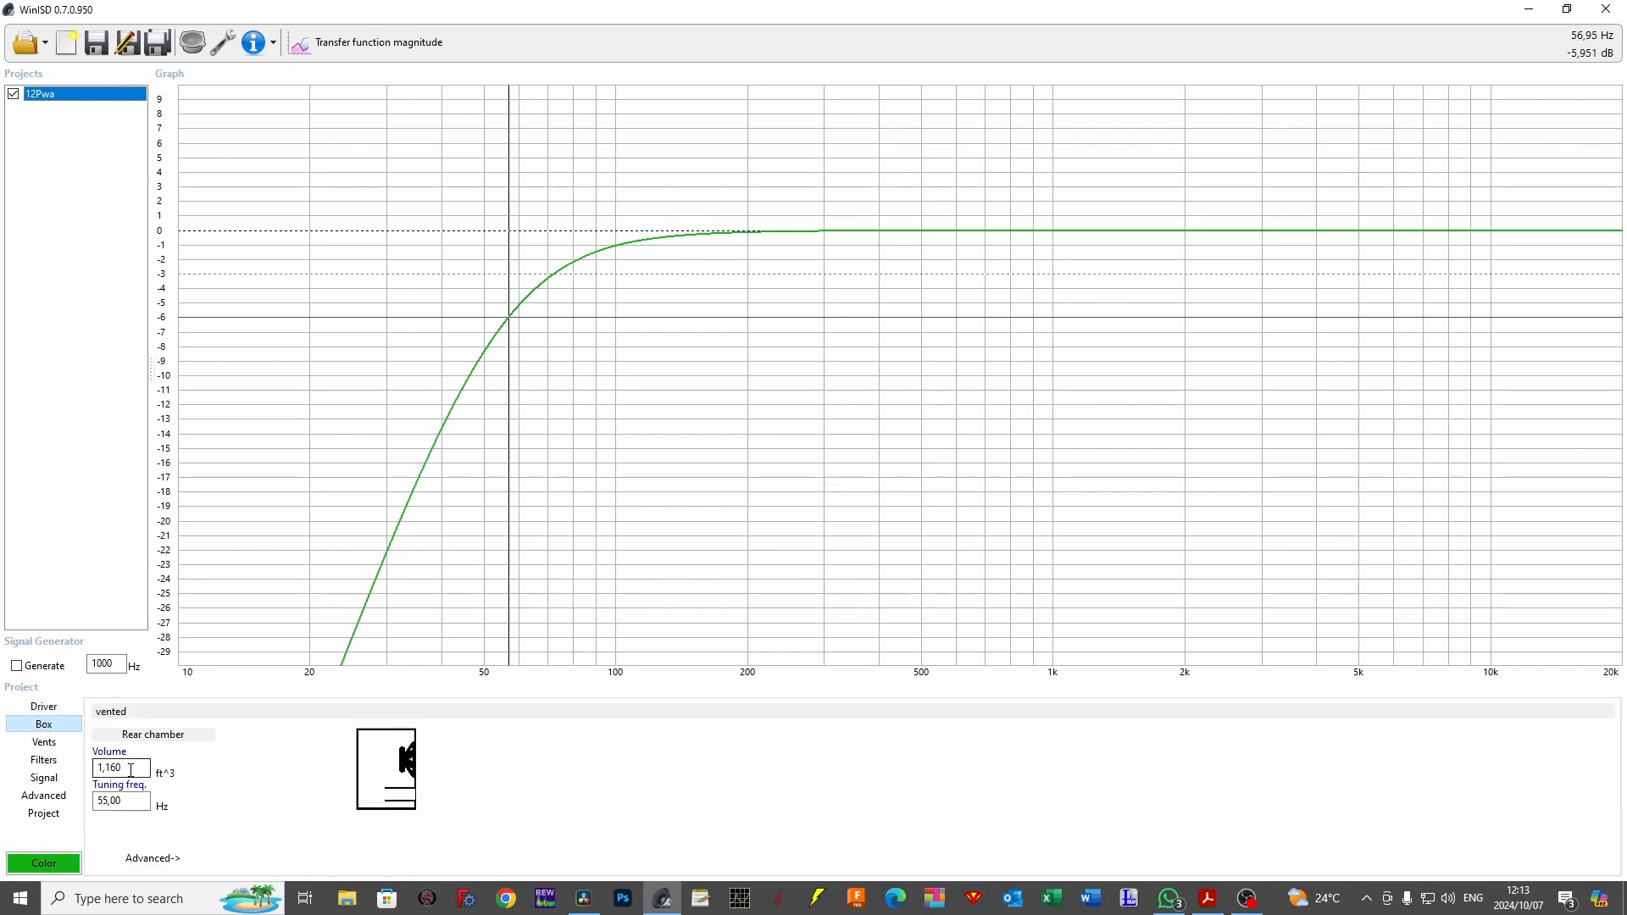
left_click(131, 770)
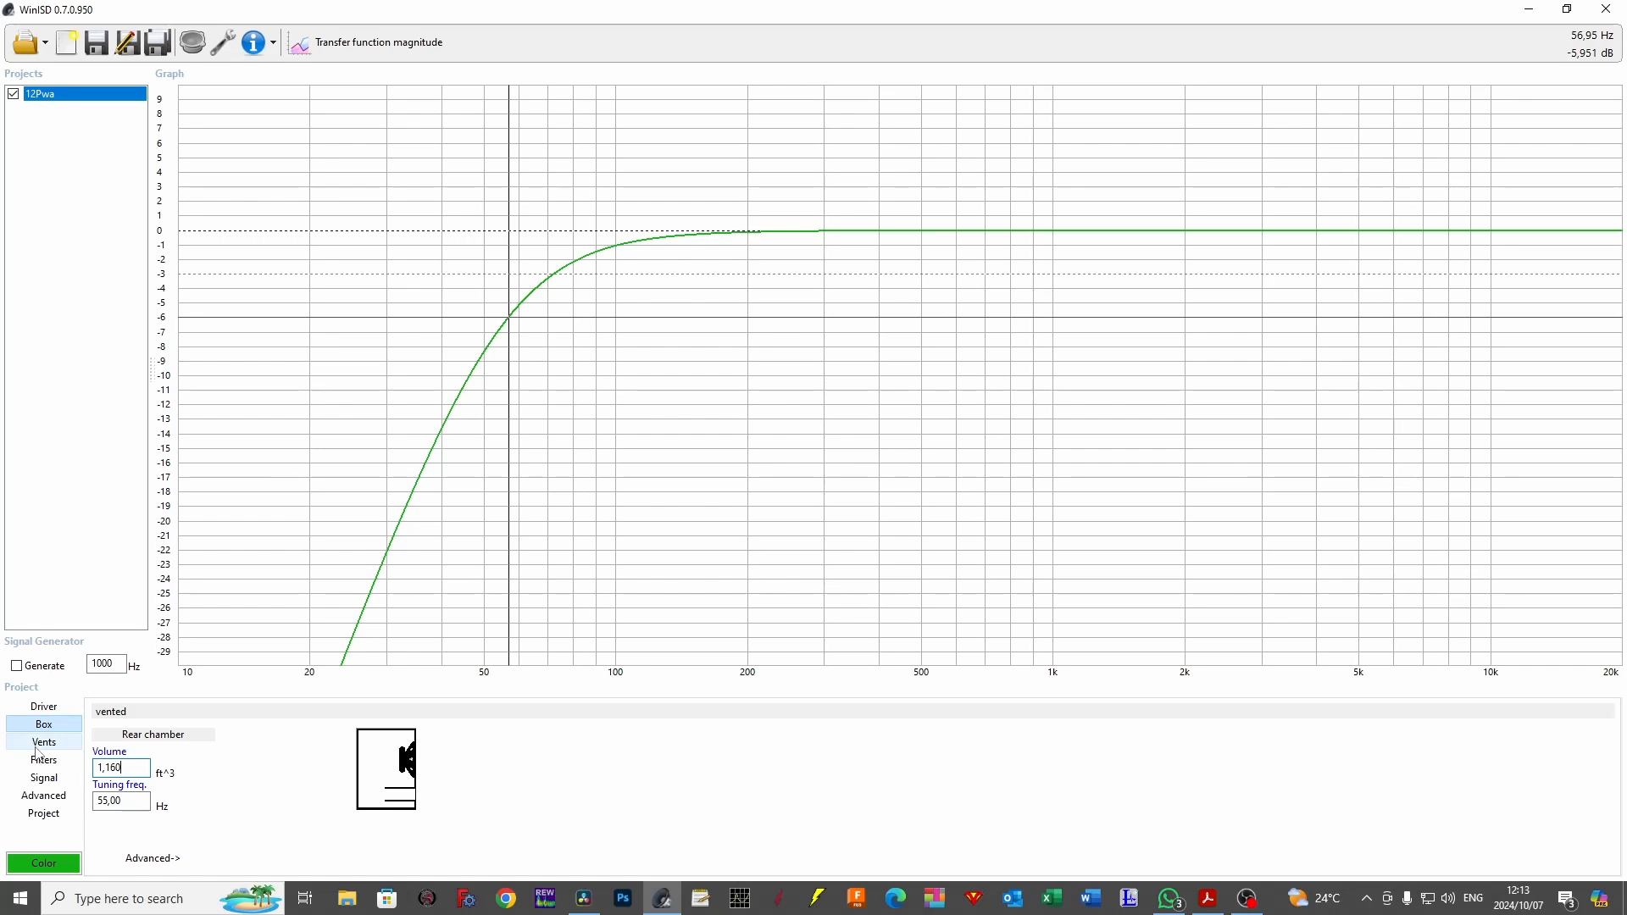
Start a new filter for the project, choosing the Highpass type with the Butterworth subtype.
left_click(70, 764)
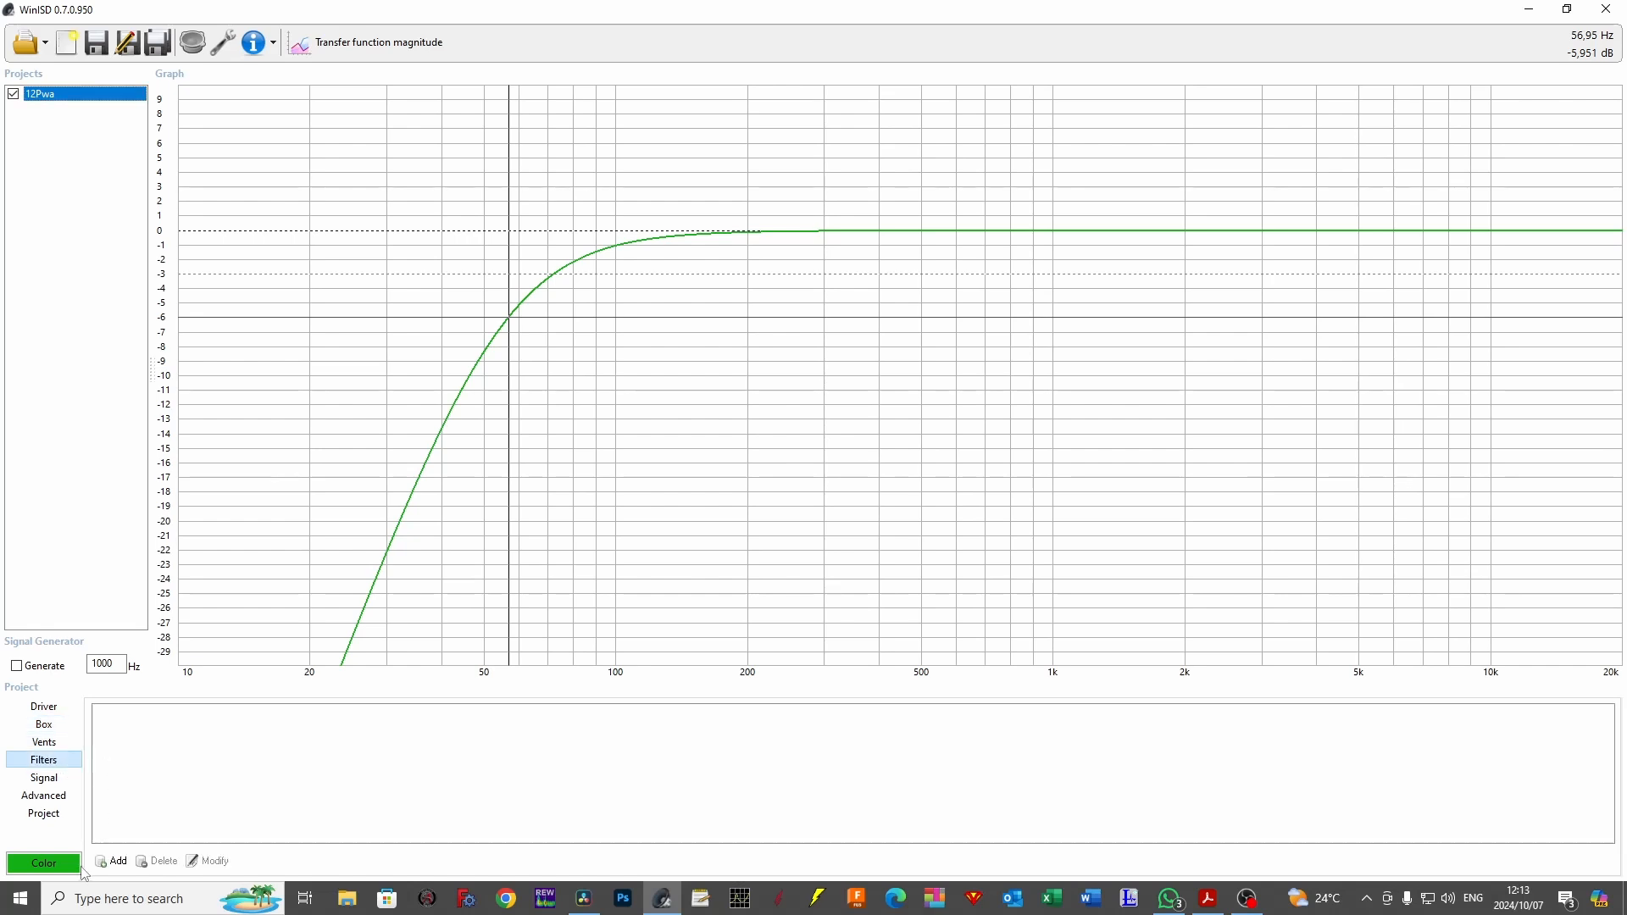
left_click(112, 861)
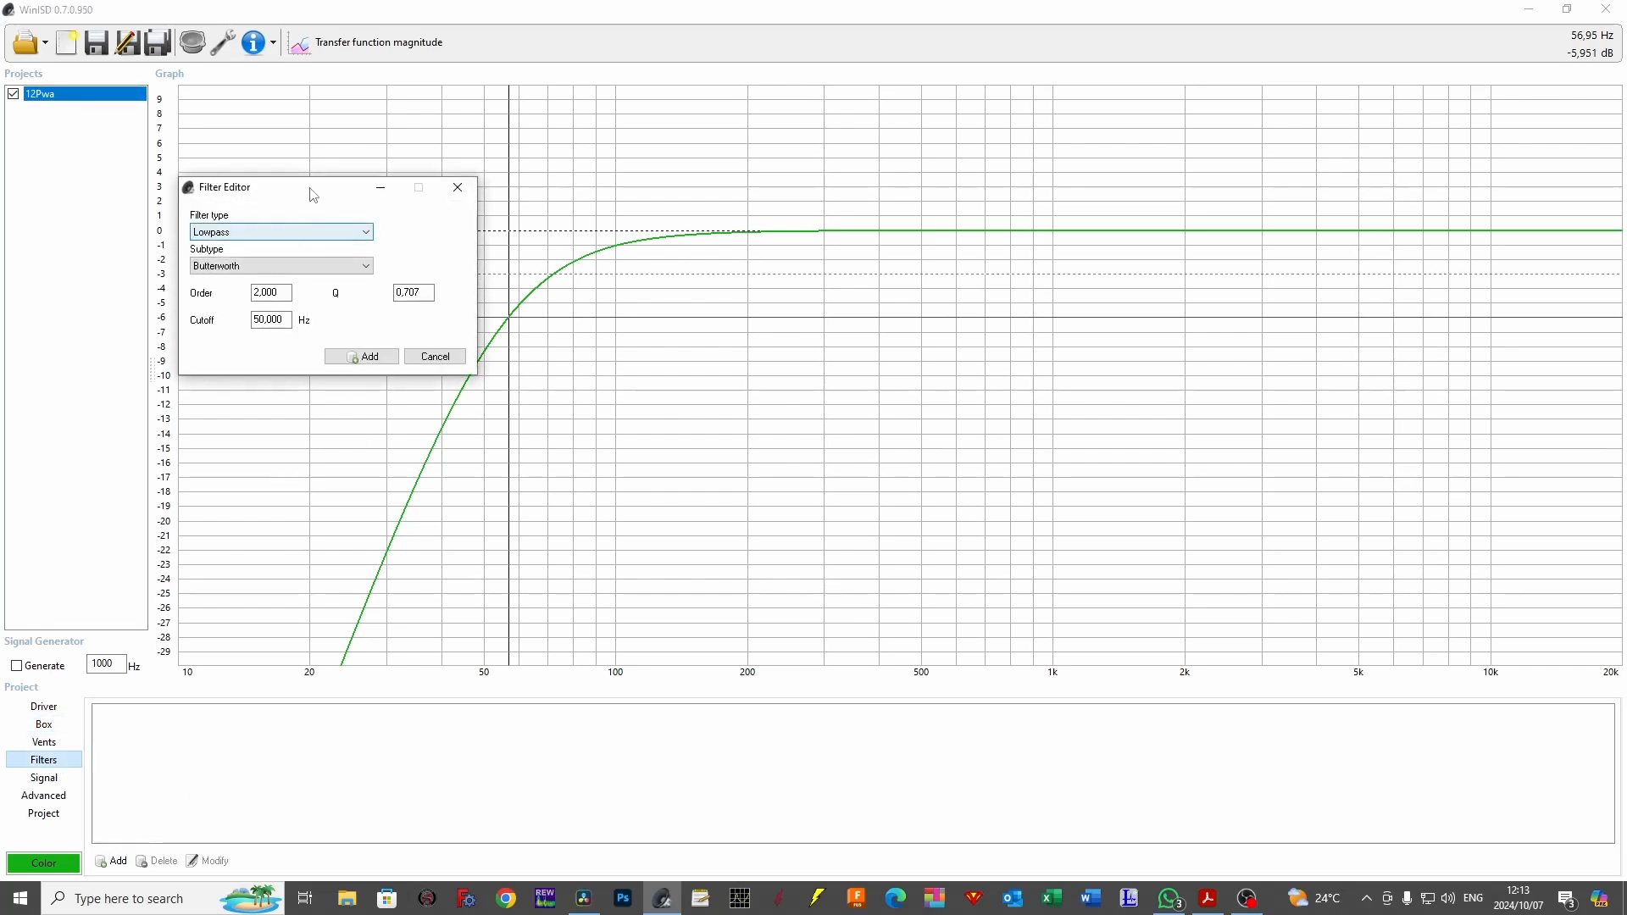
left_click_drag(309, 188, 835, 250)
left_click(821, 295)
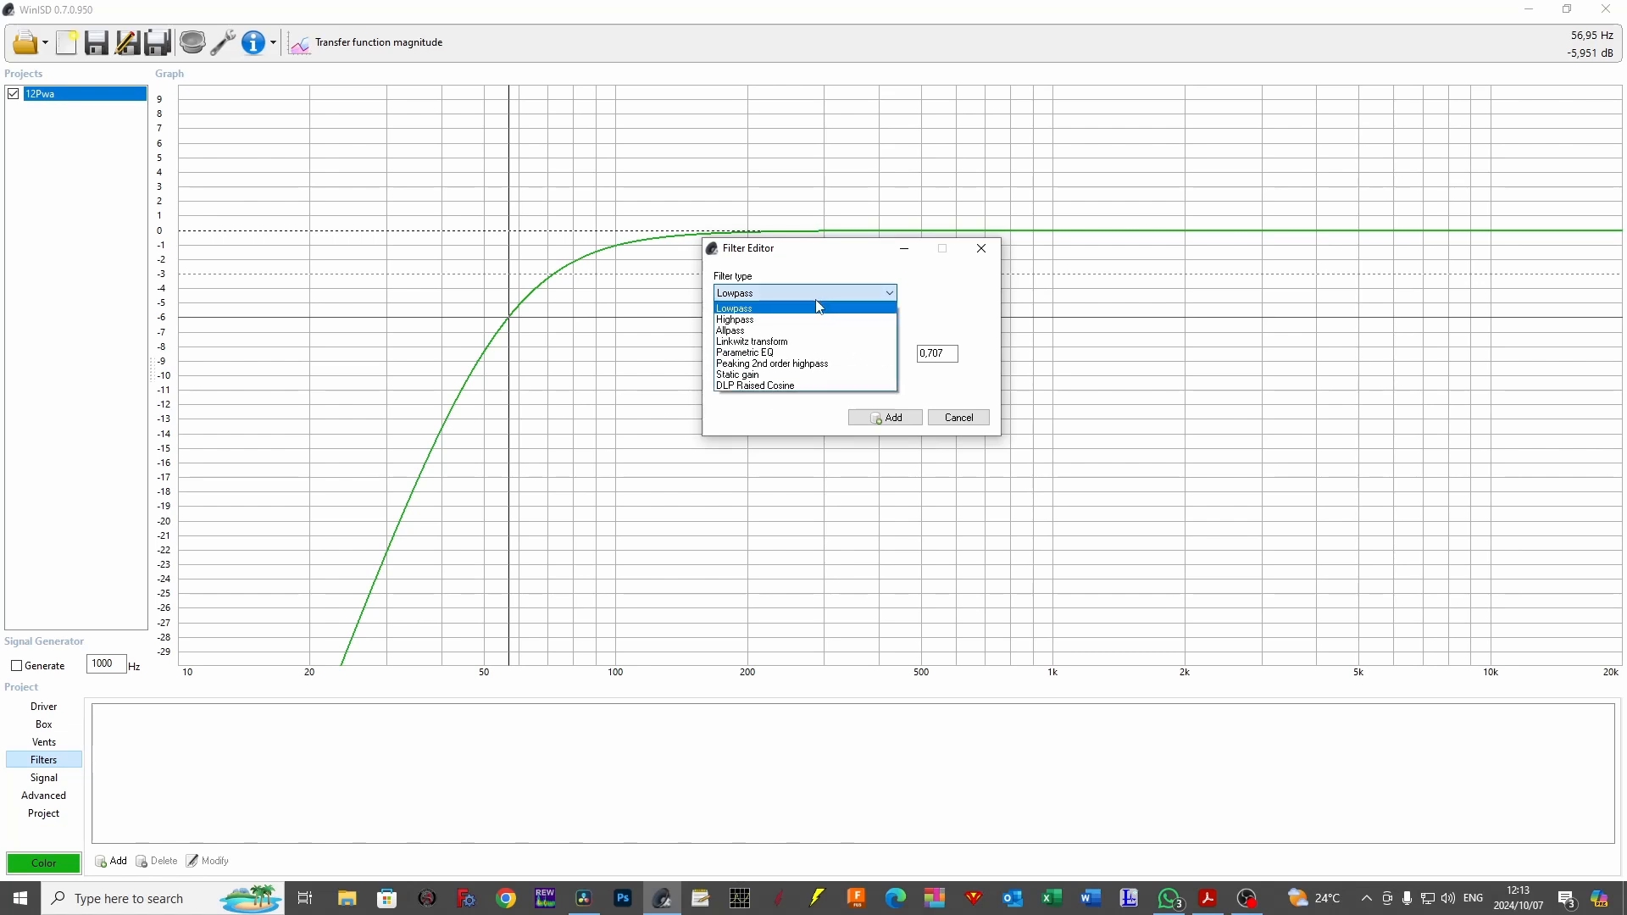
left_click(818, 318)
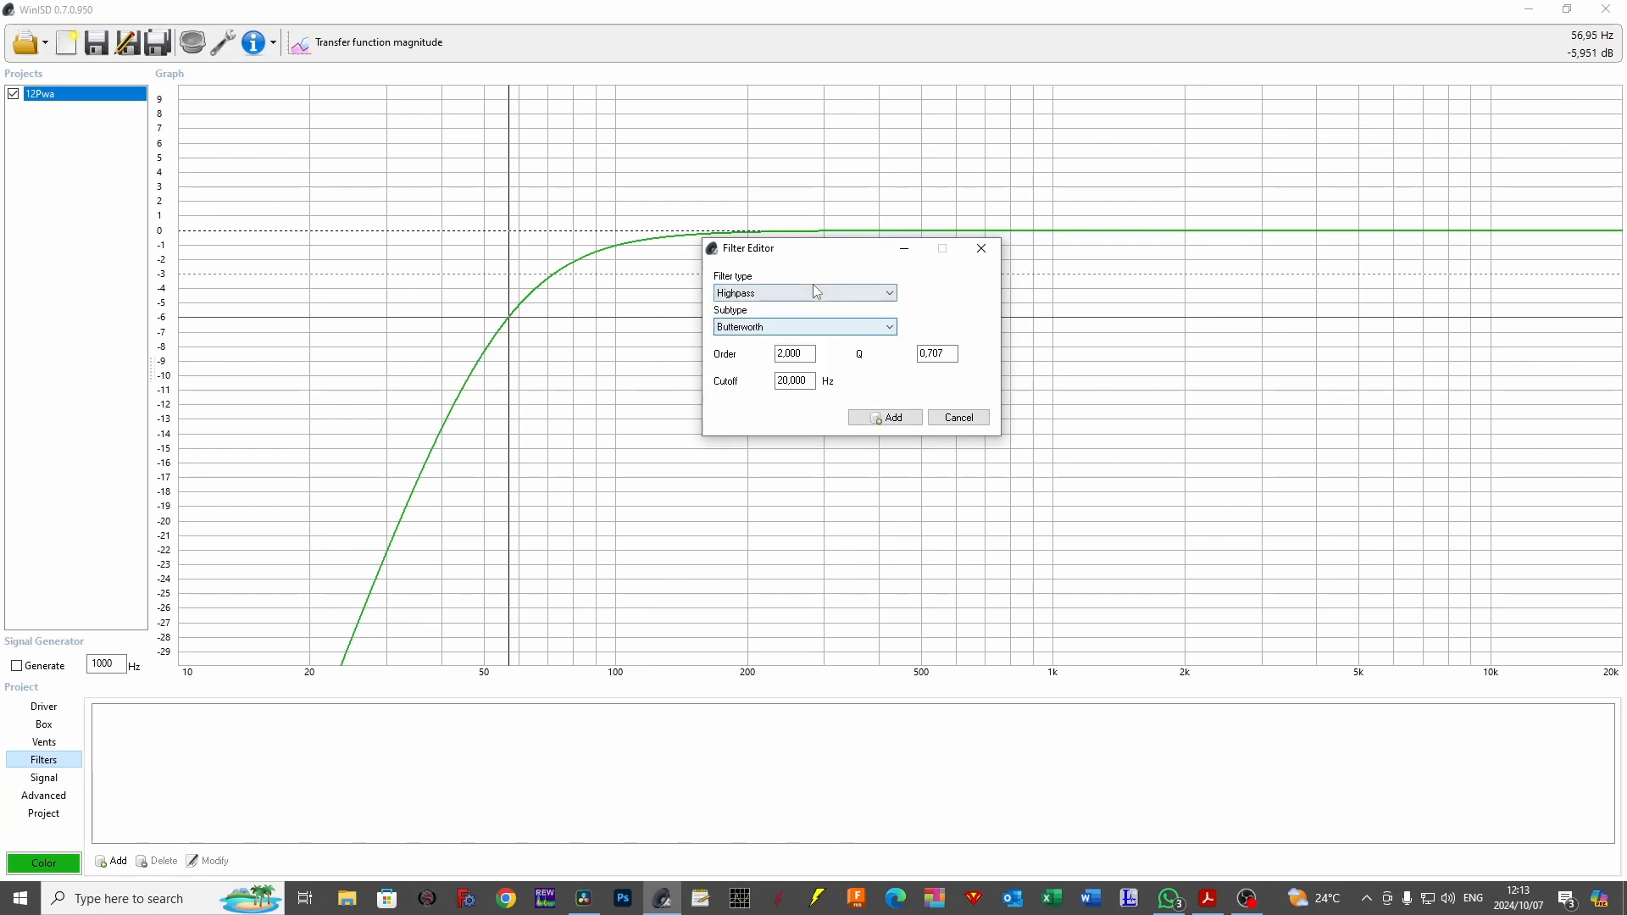
left_click(830, 333)
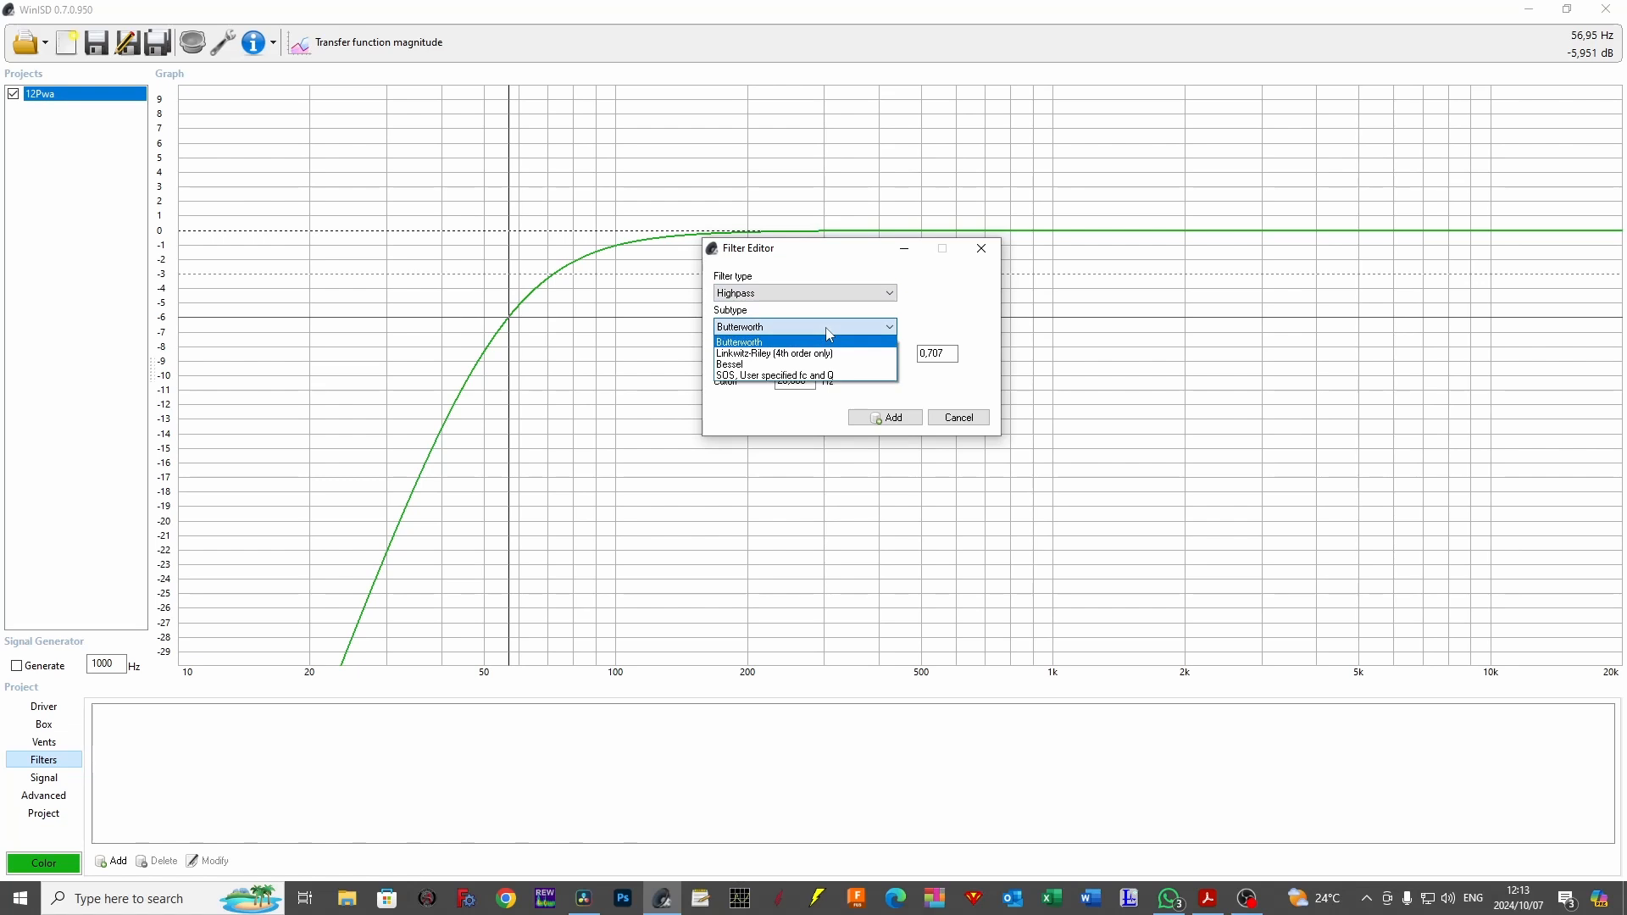
left_click(830, 341)
Set the high-pass filter's order to 3 and cutoff to 100 Hz, and add it to the project.
double_click(797, 355)
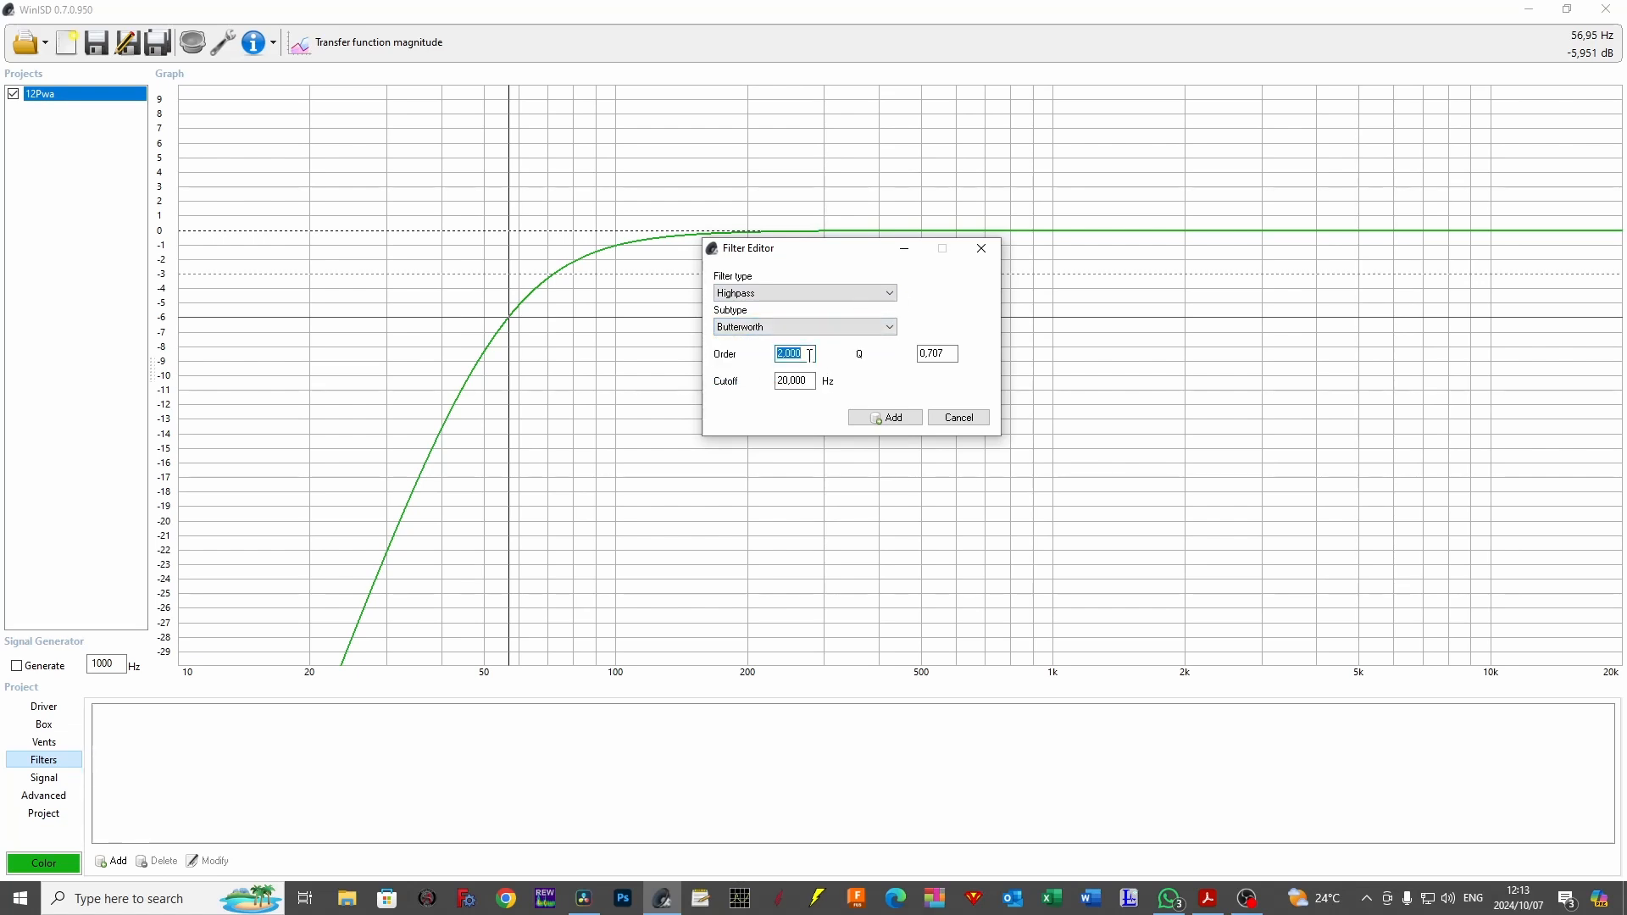
type("3")
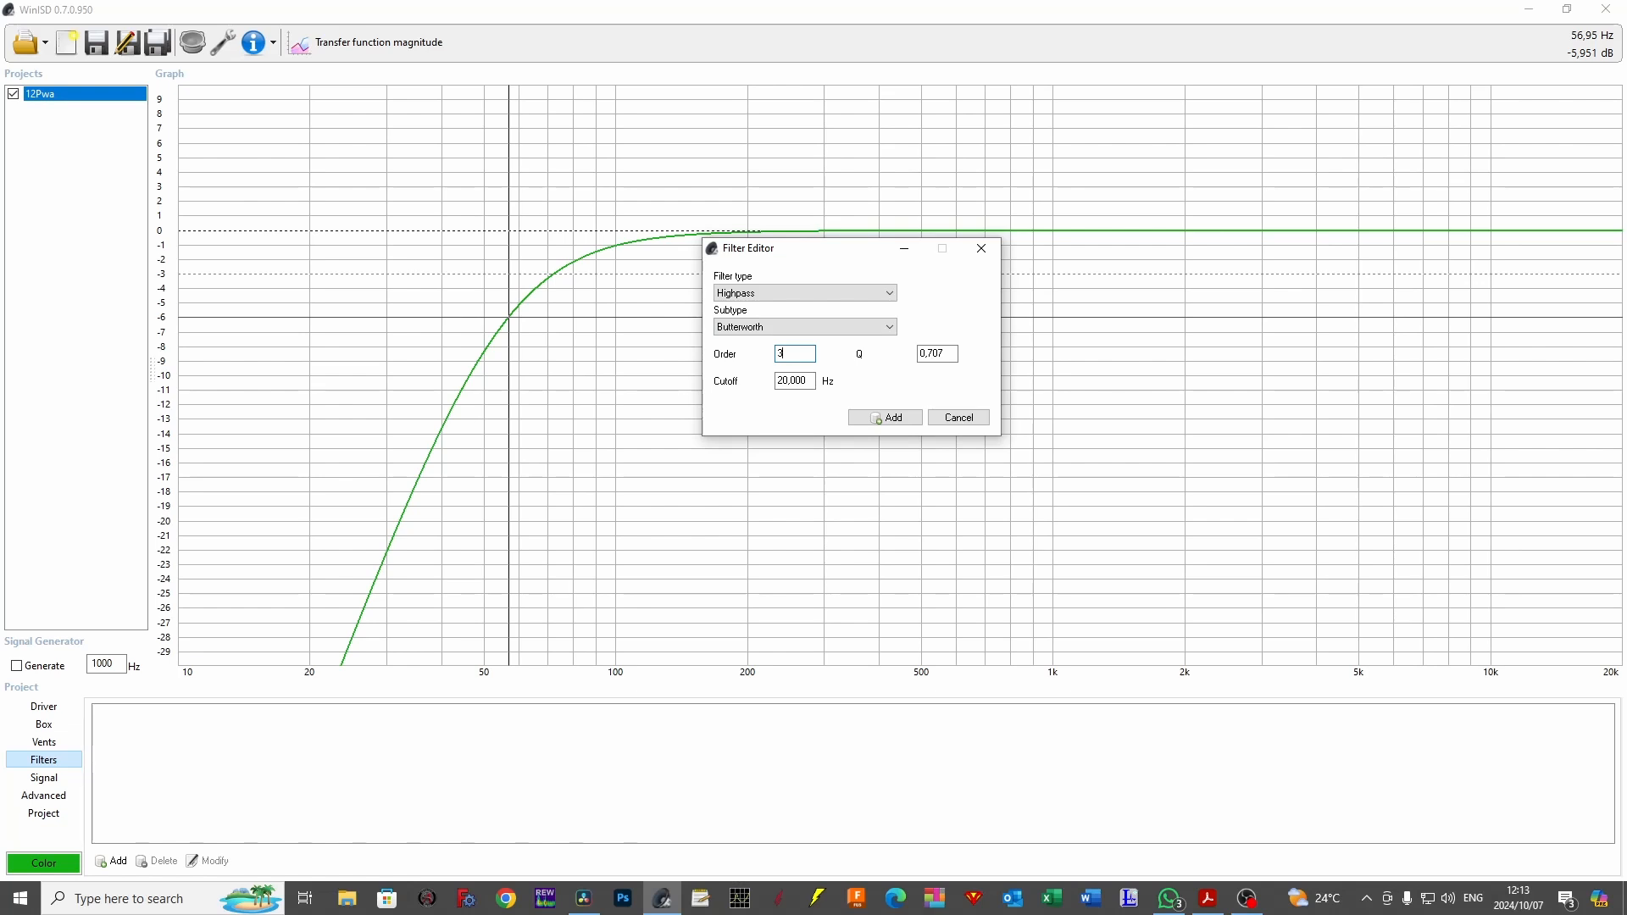
double_click(812, 383)
type("100")
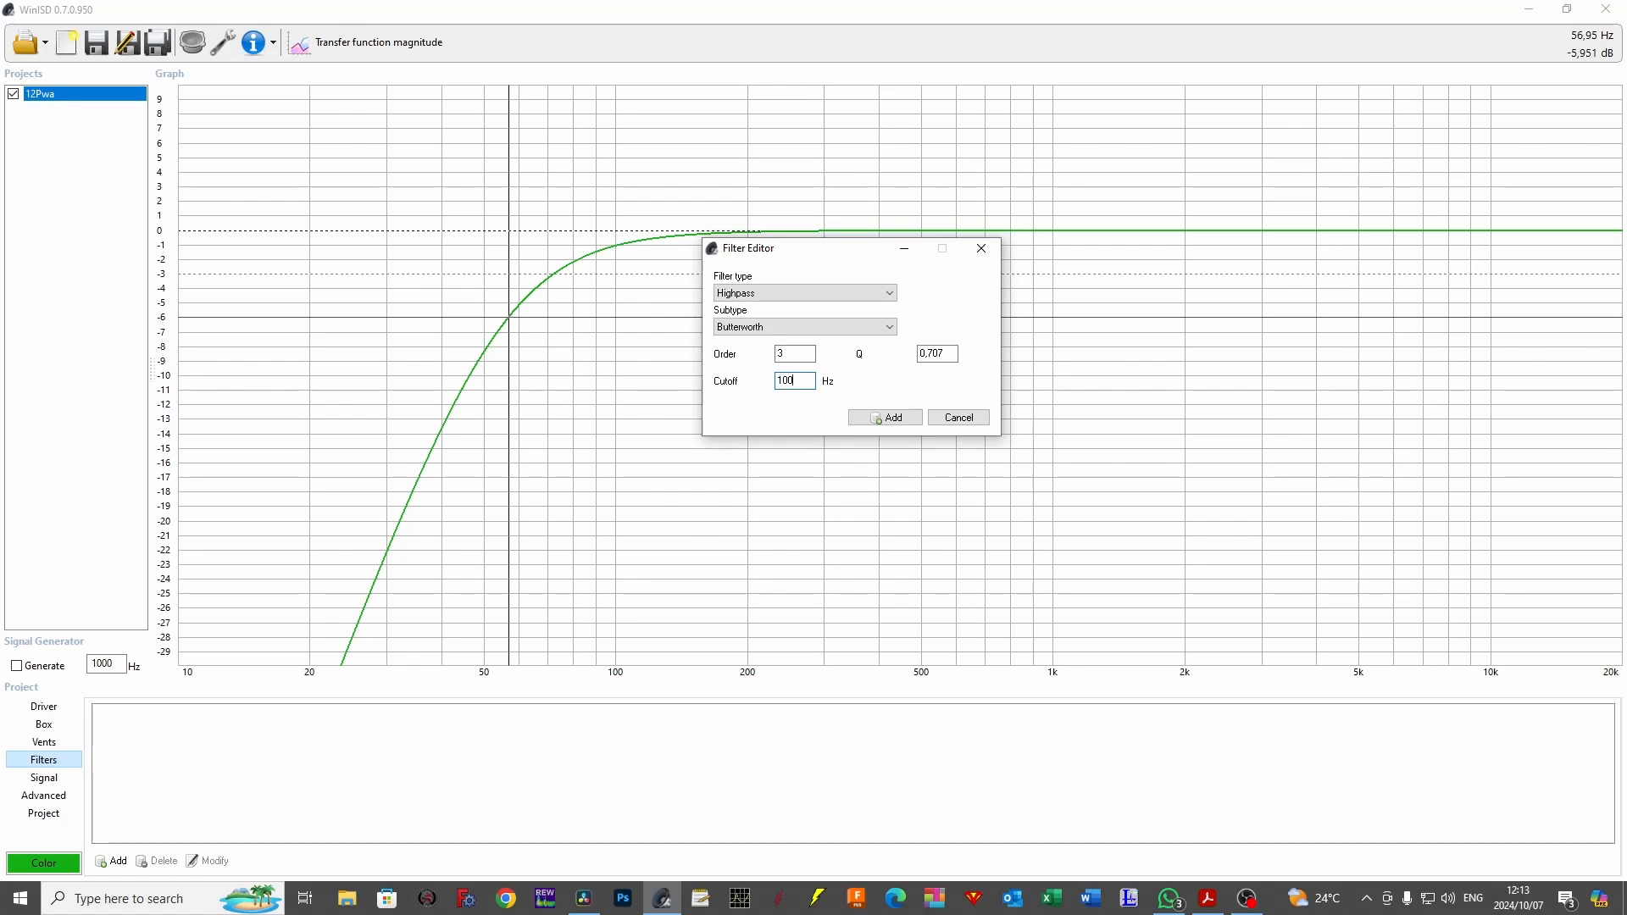
left_click(890, 417)
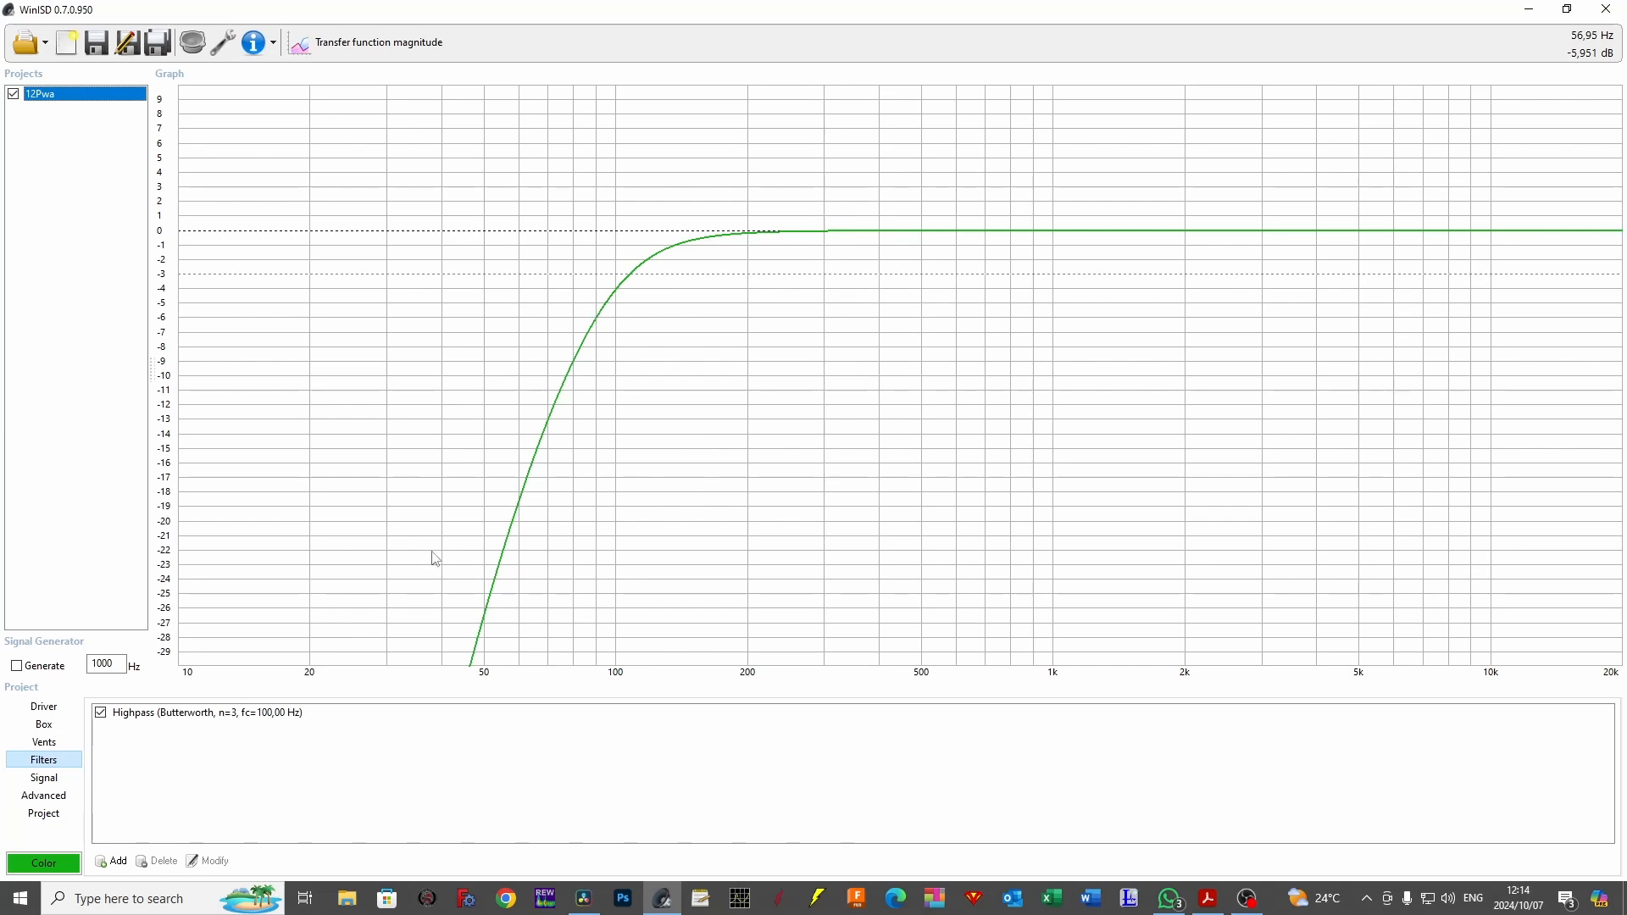
Set the signal source's system input power to 300 W.
left_click(46, 777)
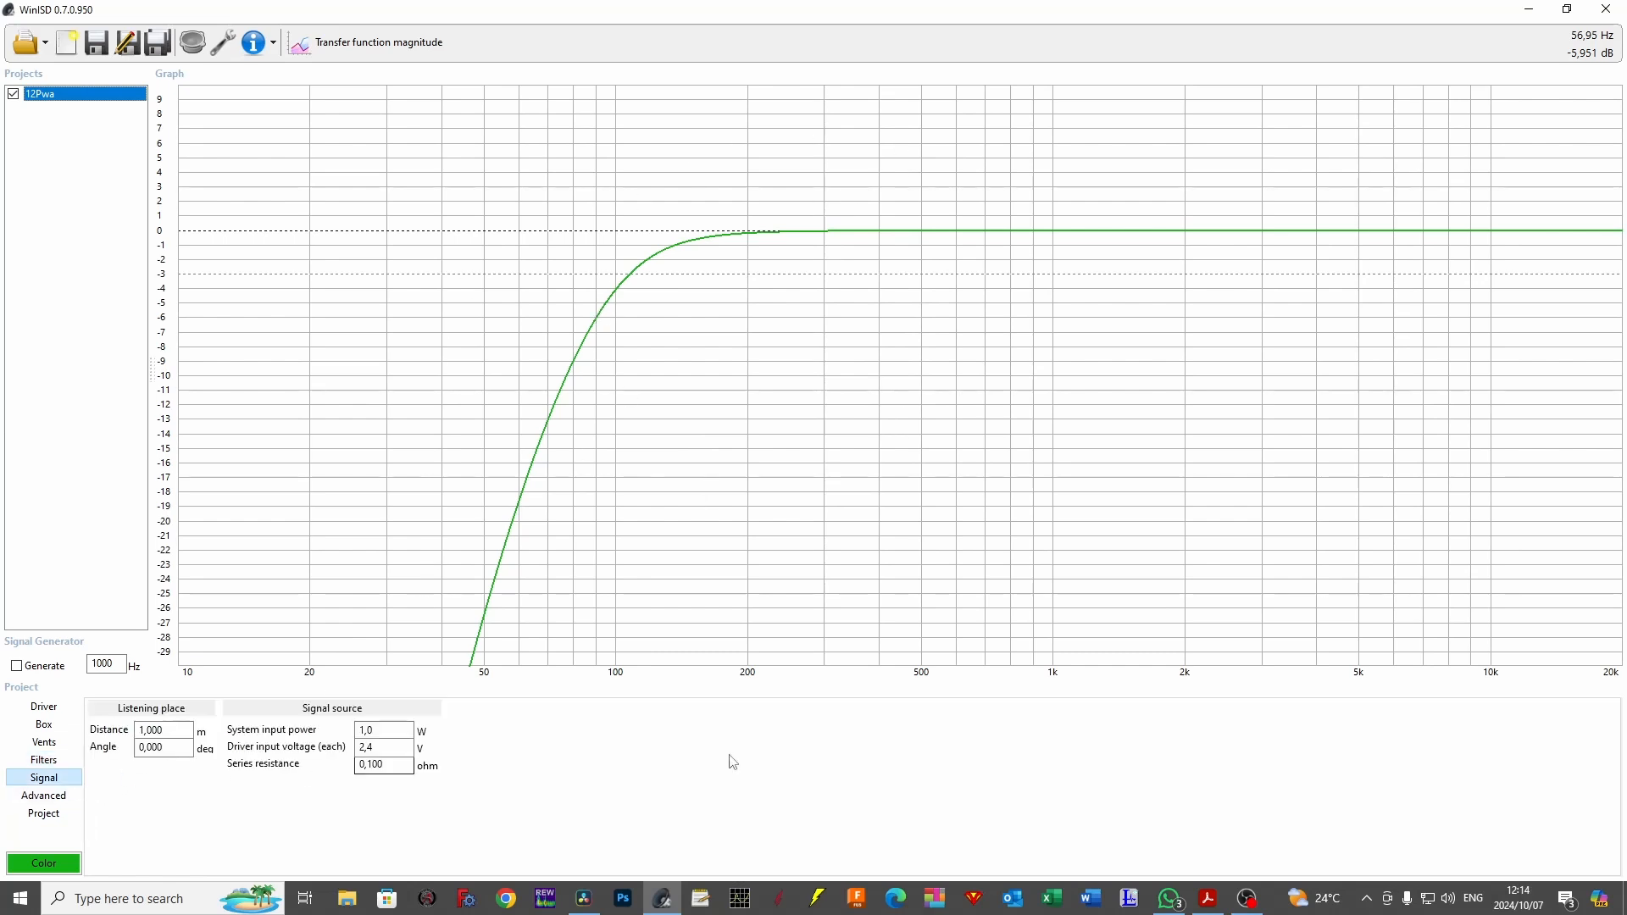
double_click(393, 730)
type("300")
Display the cone excursion graph and read where the rising curve meets the excursion limit line.
left_click(395, 35)
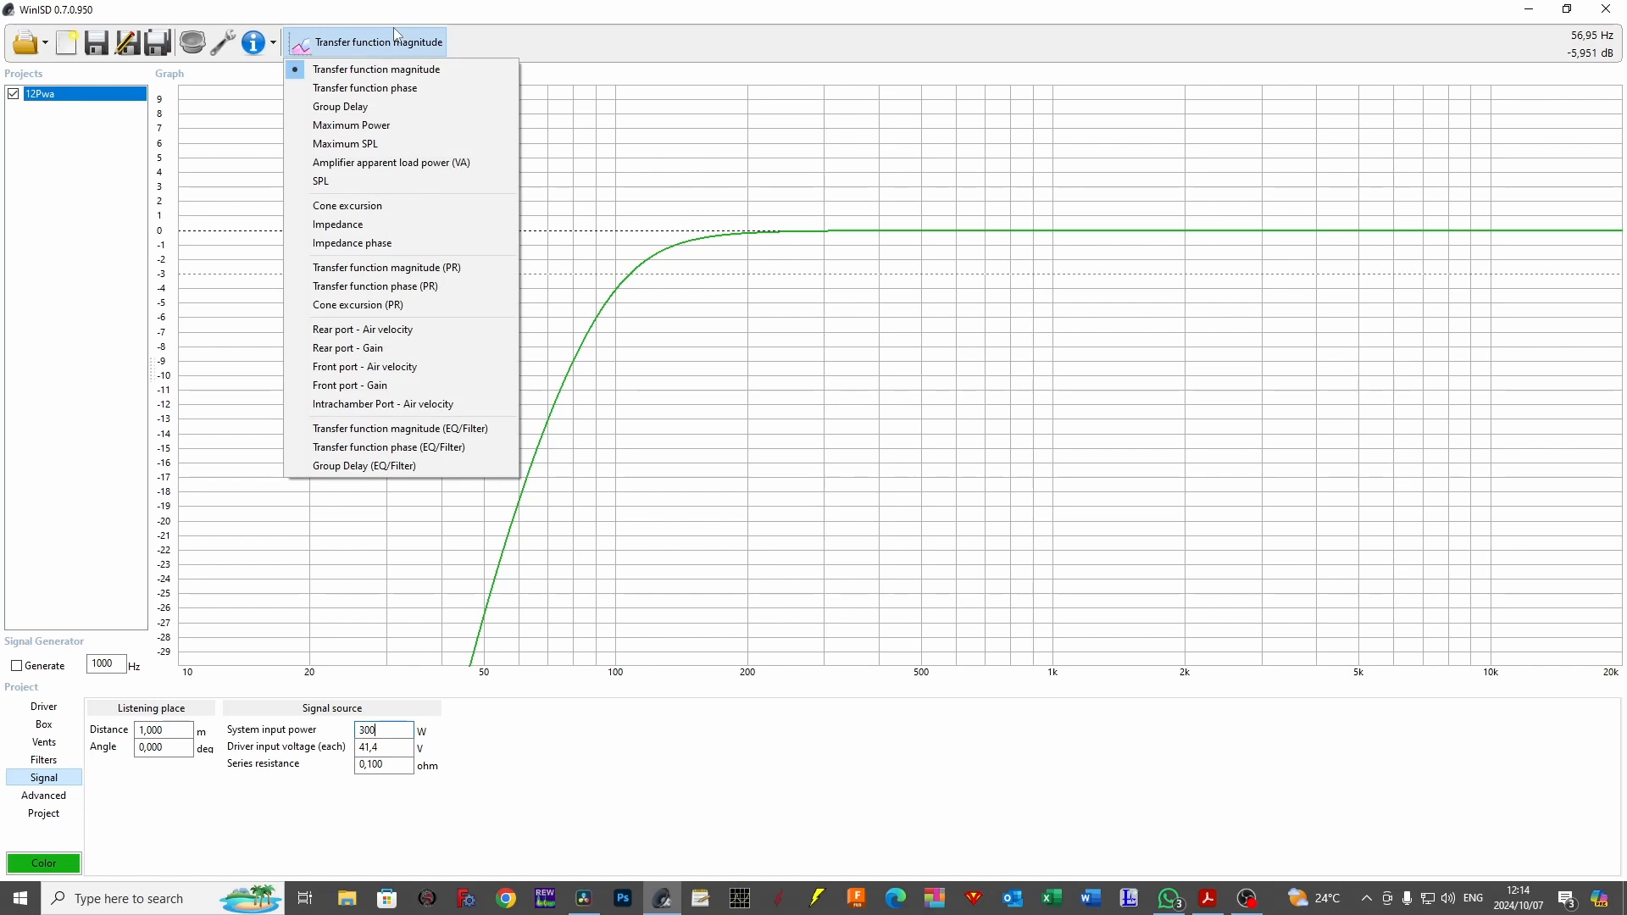
left_click(386, 205)
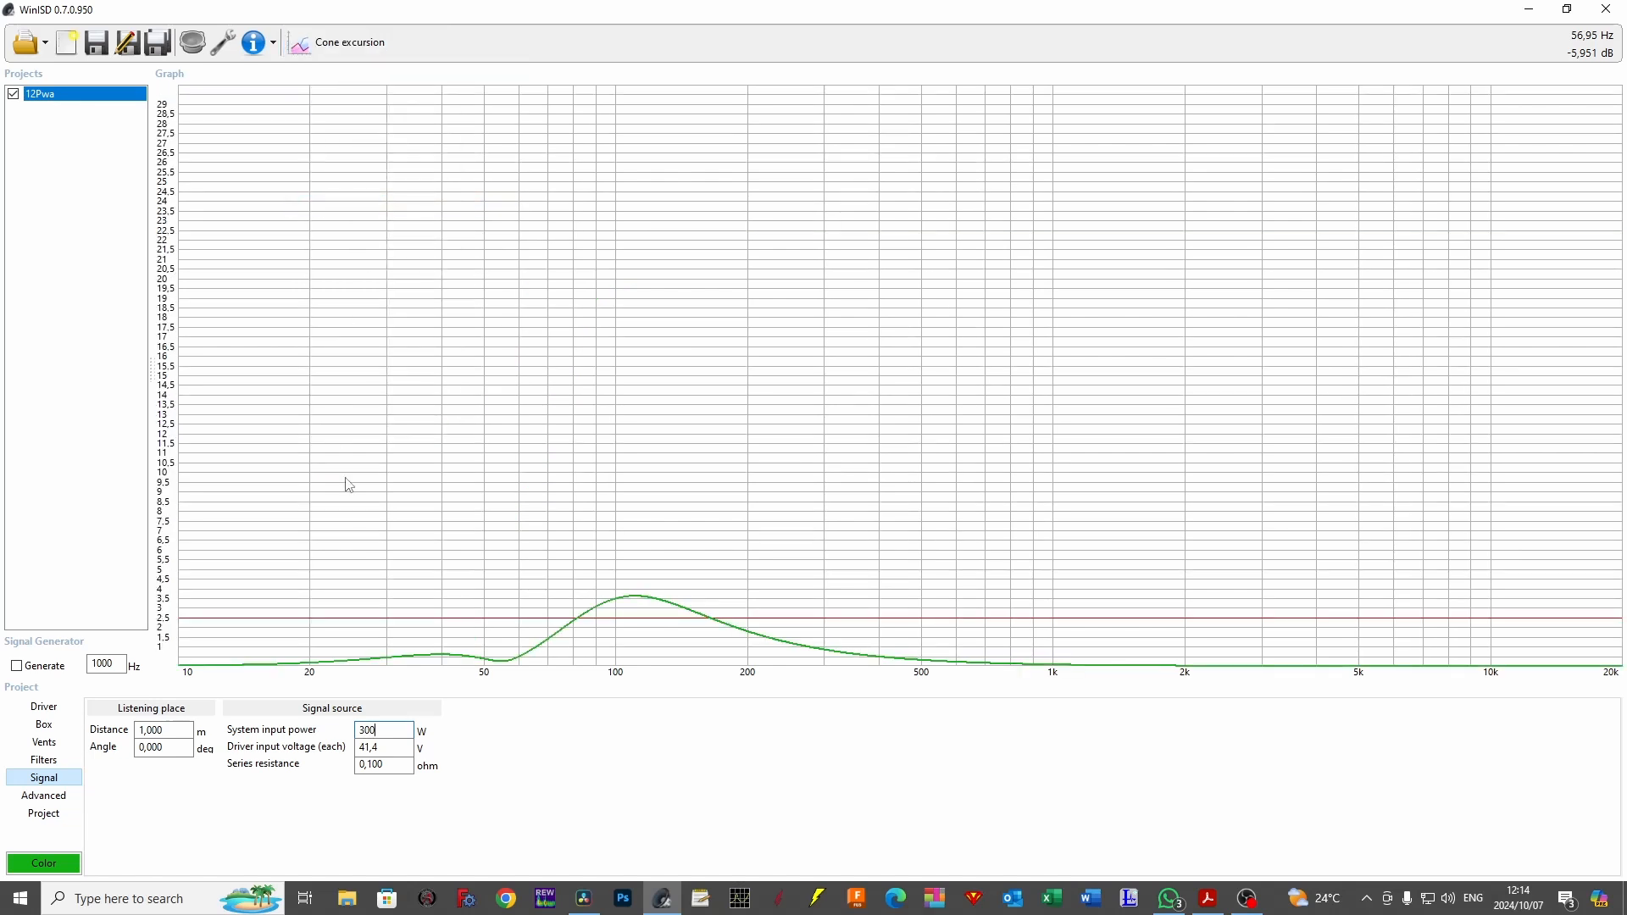
left_click(565, 618)
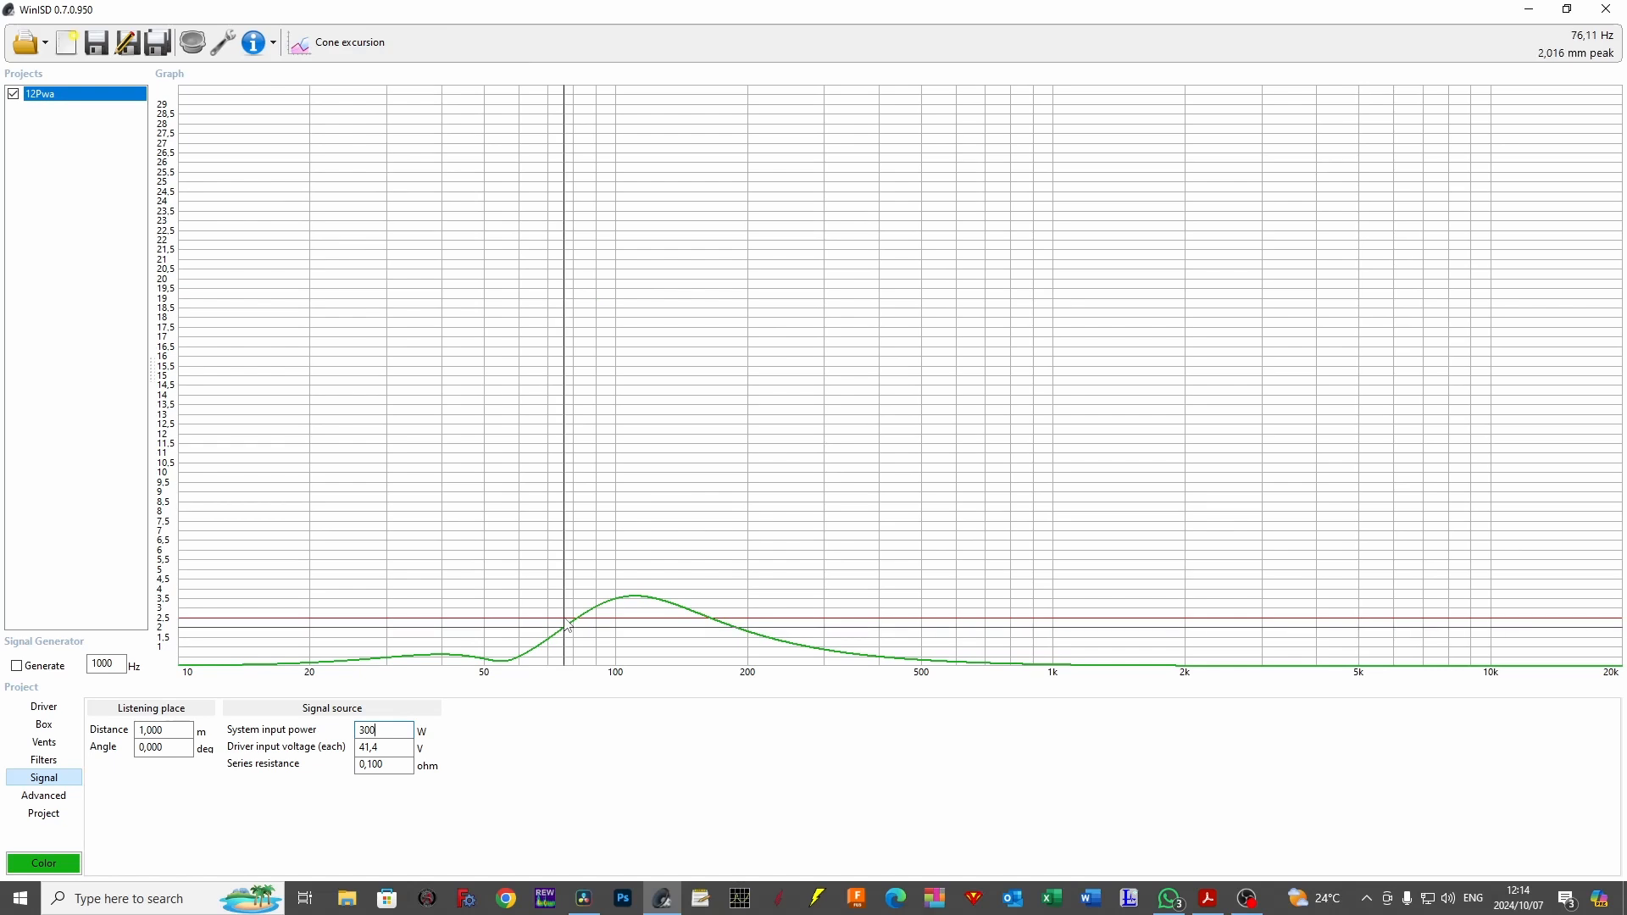
left_click(577, 618)
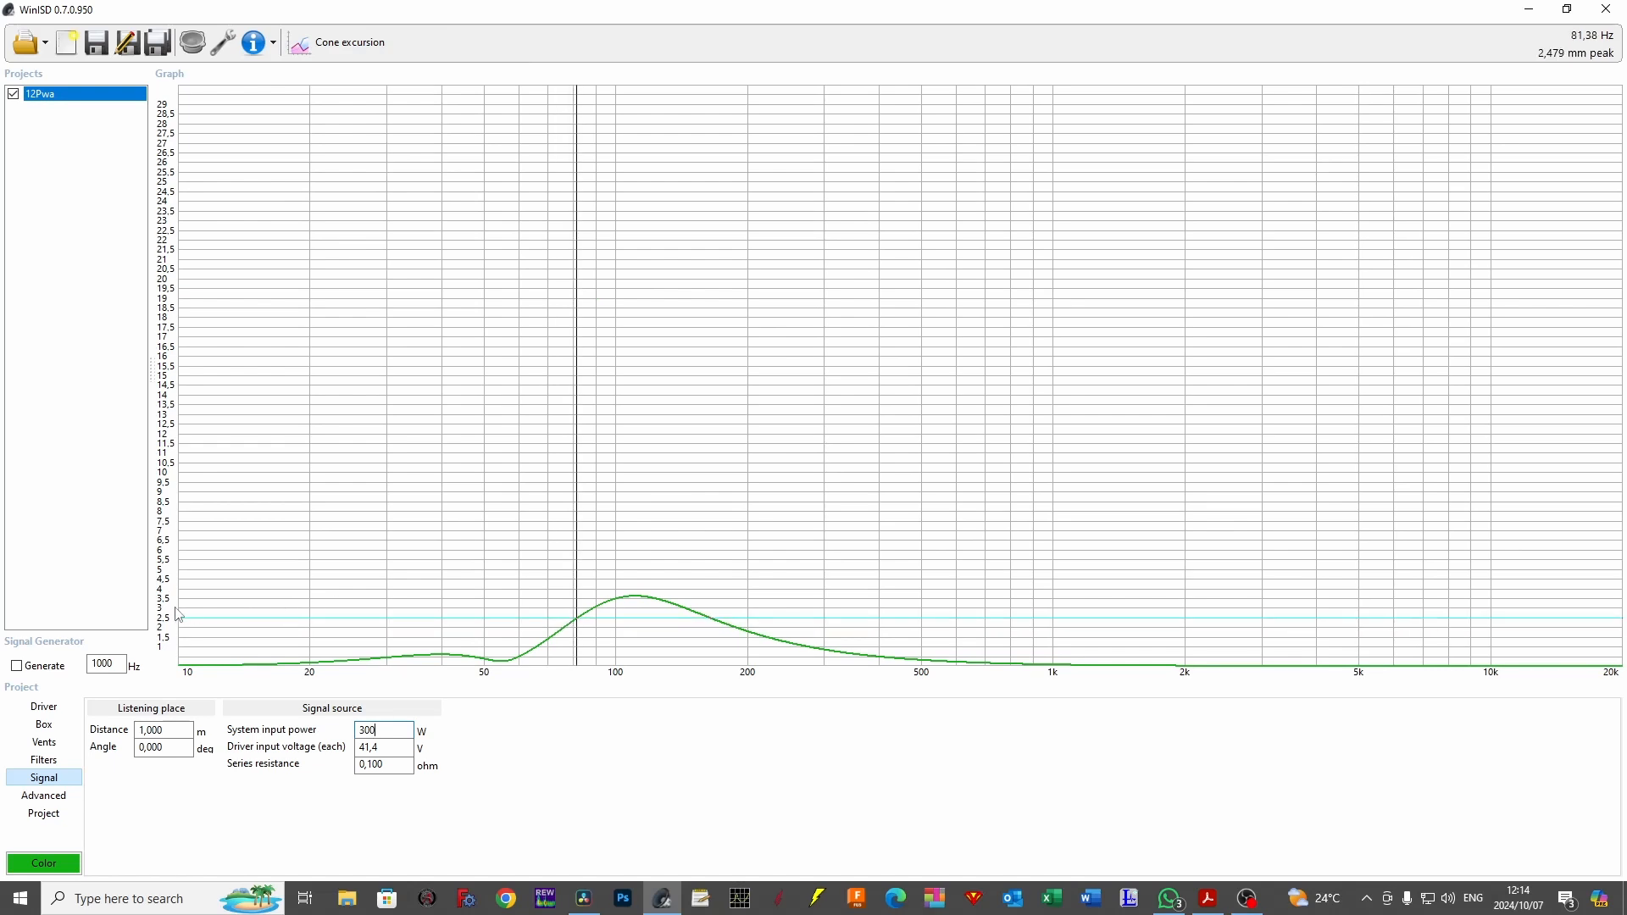
Set the Ciare PWA12.64 driver's Xmax to 4.5 mm in its parameters and save the driver.
left_click(44, 706)
left_click(583, 733)
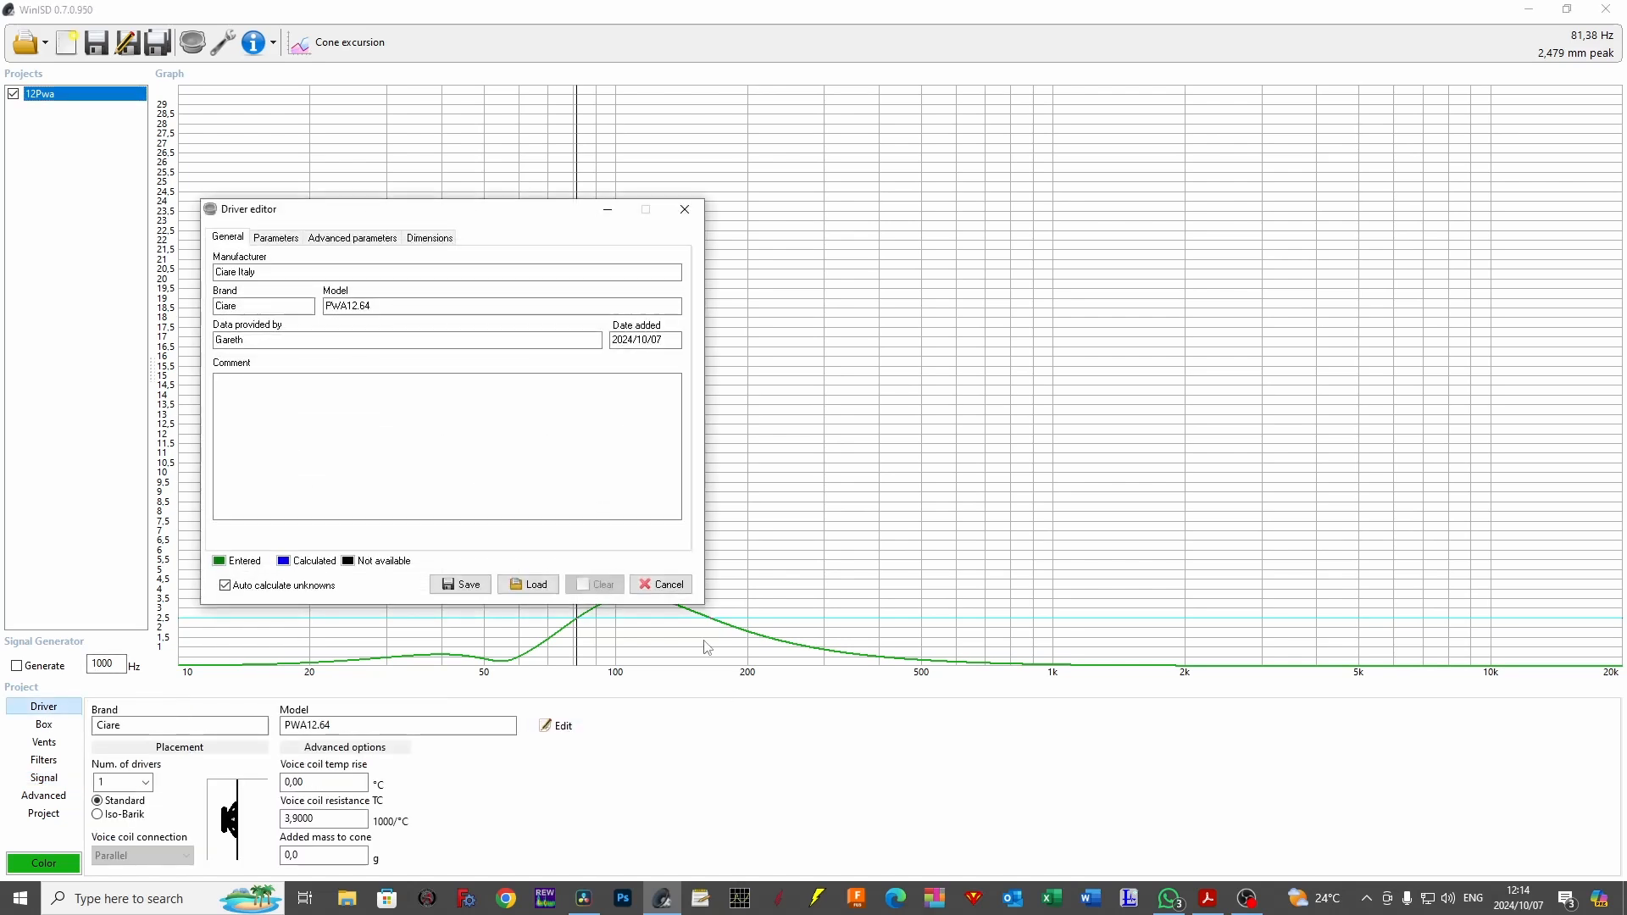
left_click(269, 241)
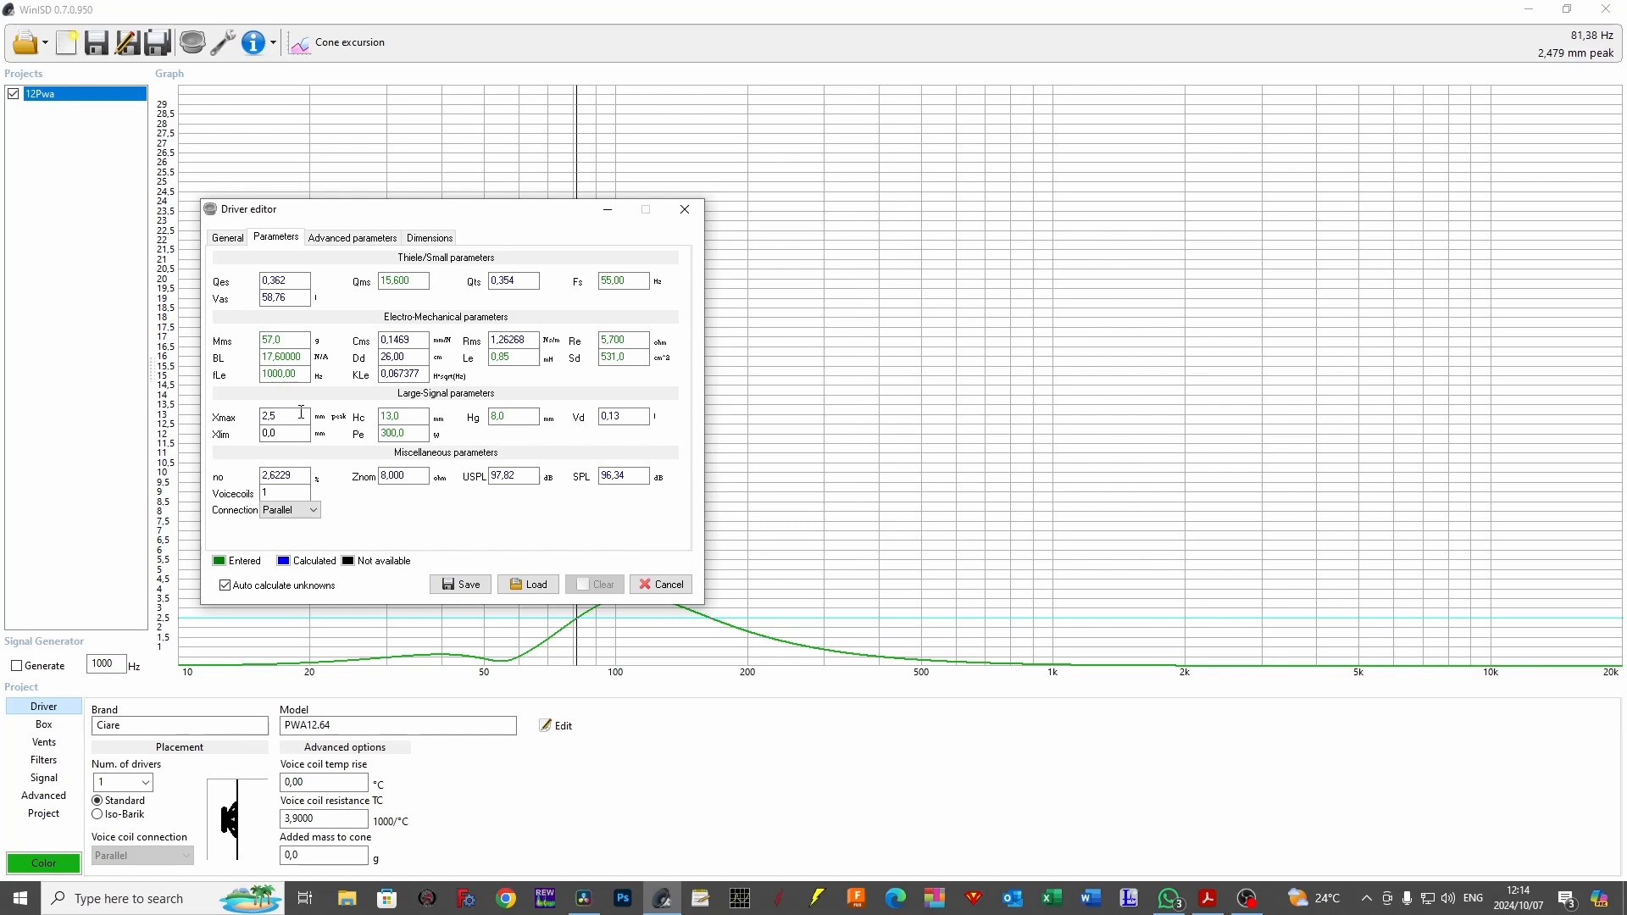
left_click(301, 412)
double_click(304, 412)
type("4.5")
left_click(447, 581)
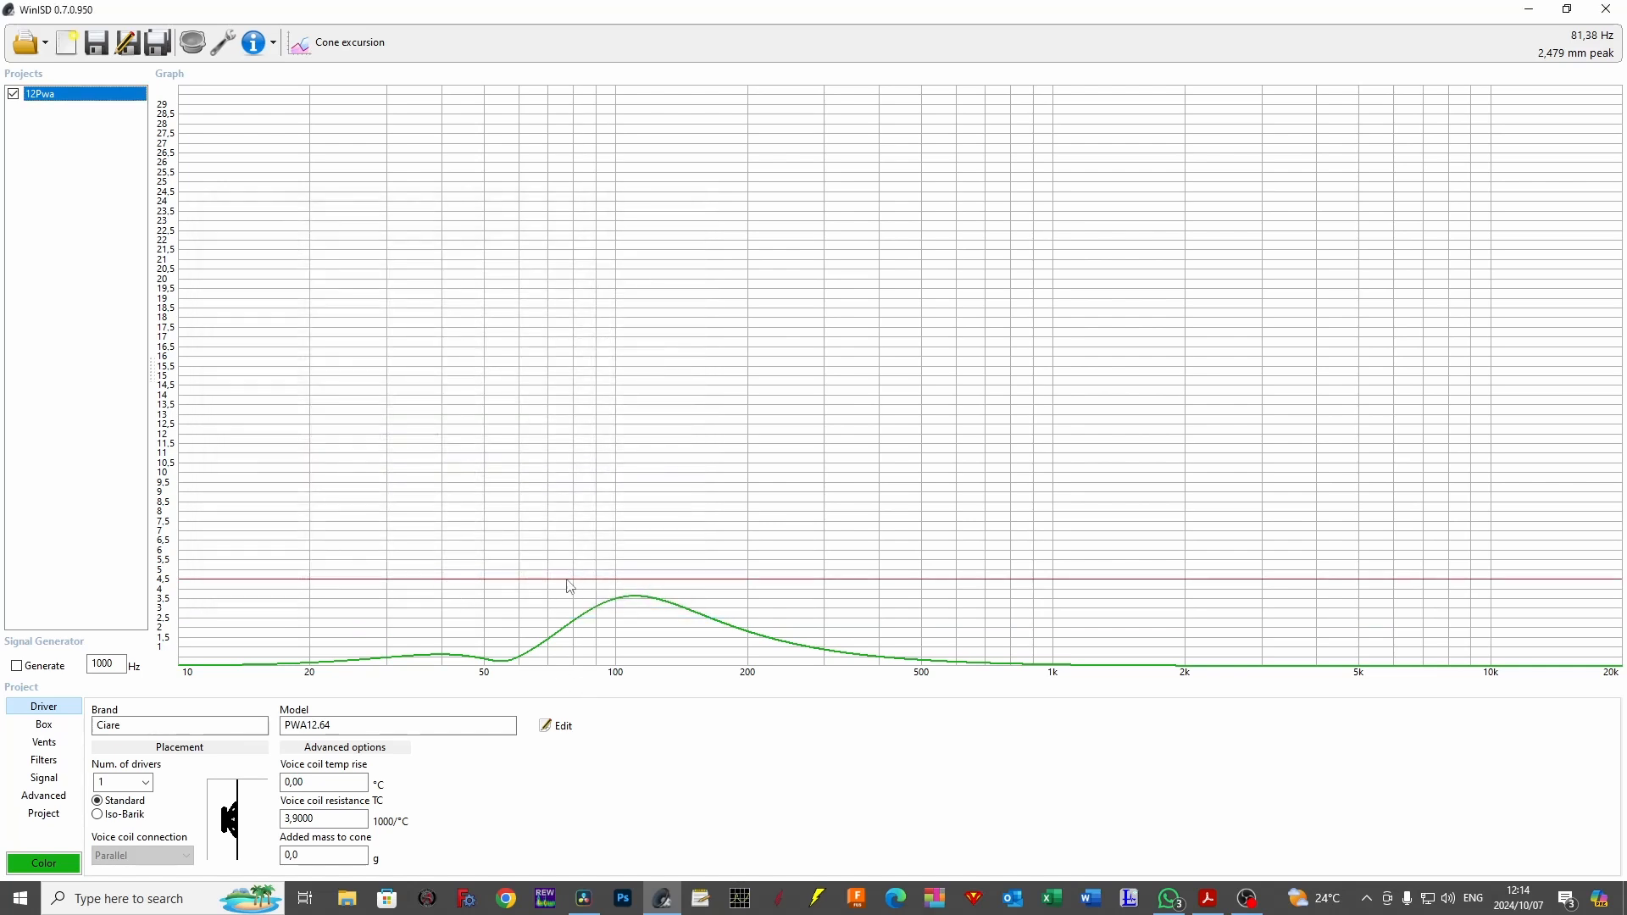
Read the peak of the cone excursion curve, and display the SPL graph and read its level on the flat part near 530 Hz.
left_click(636, 593)
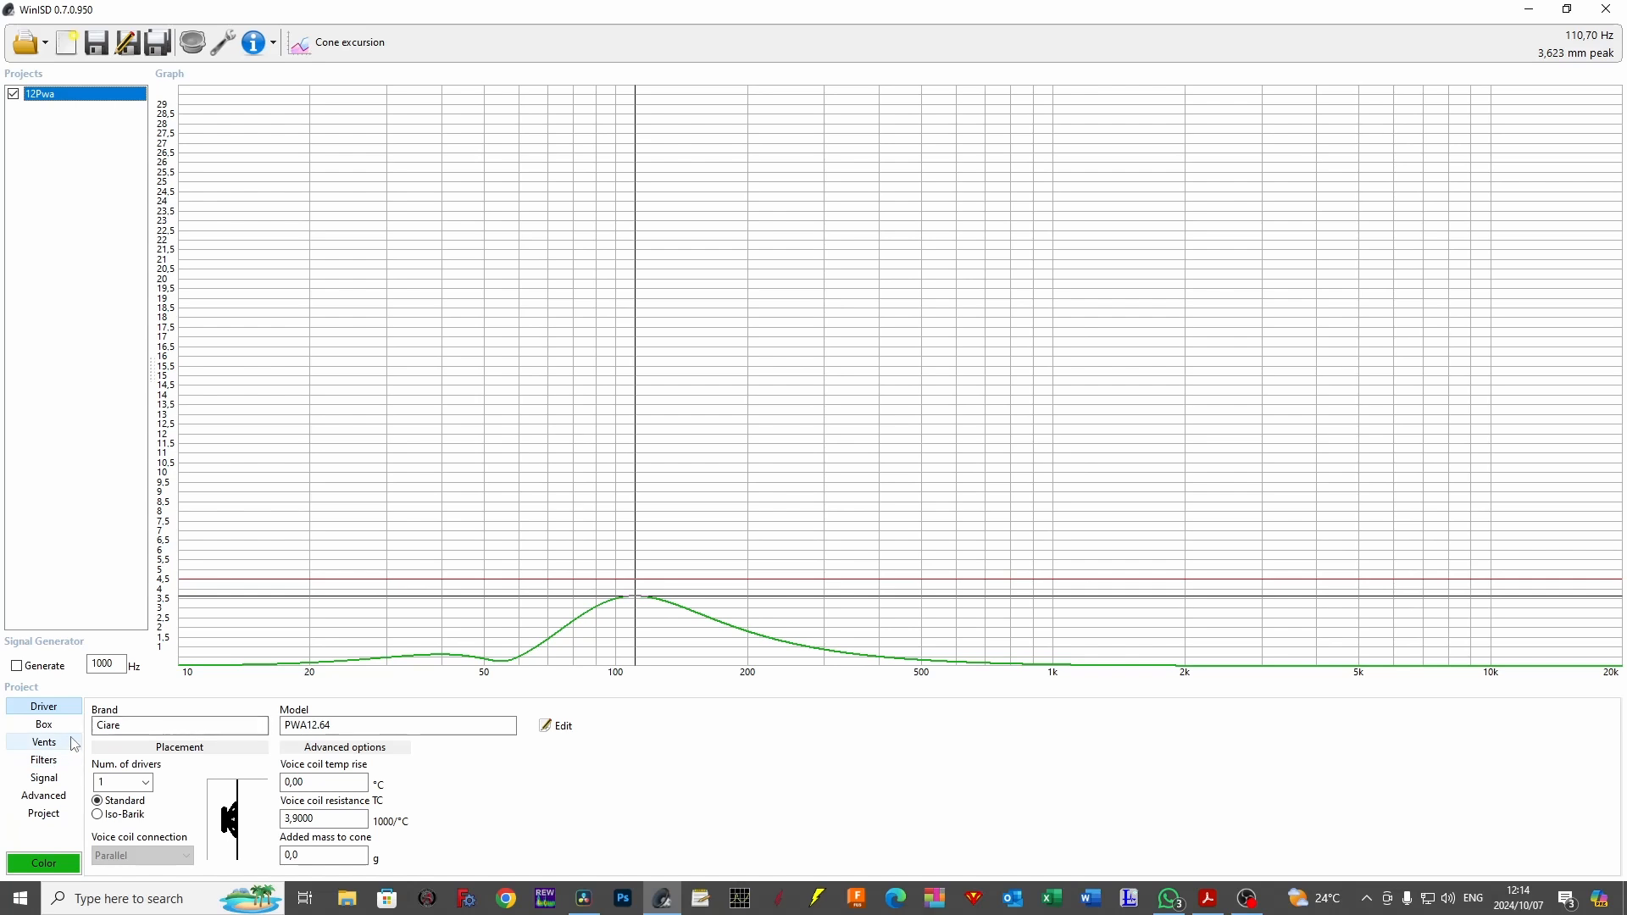
left_click(315, 49)
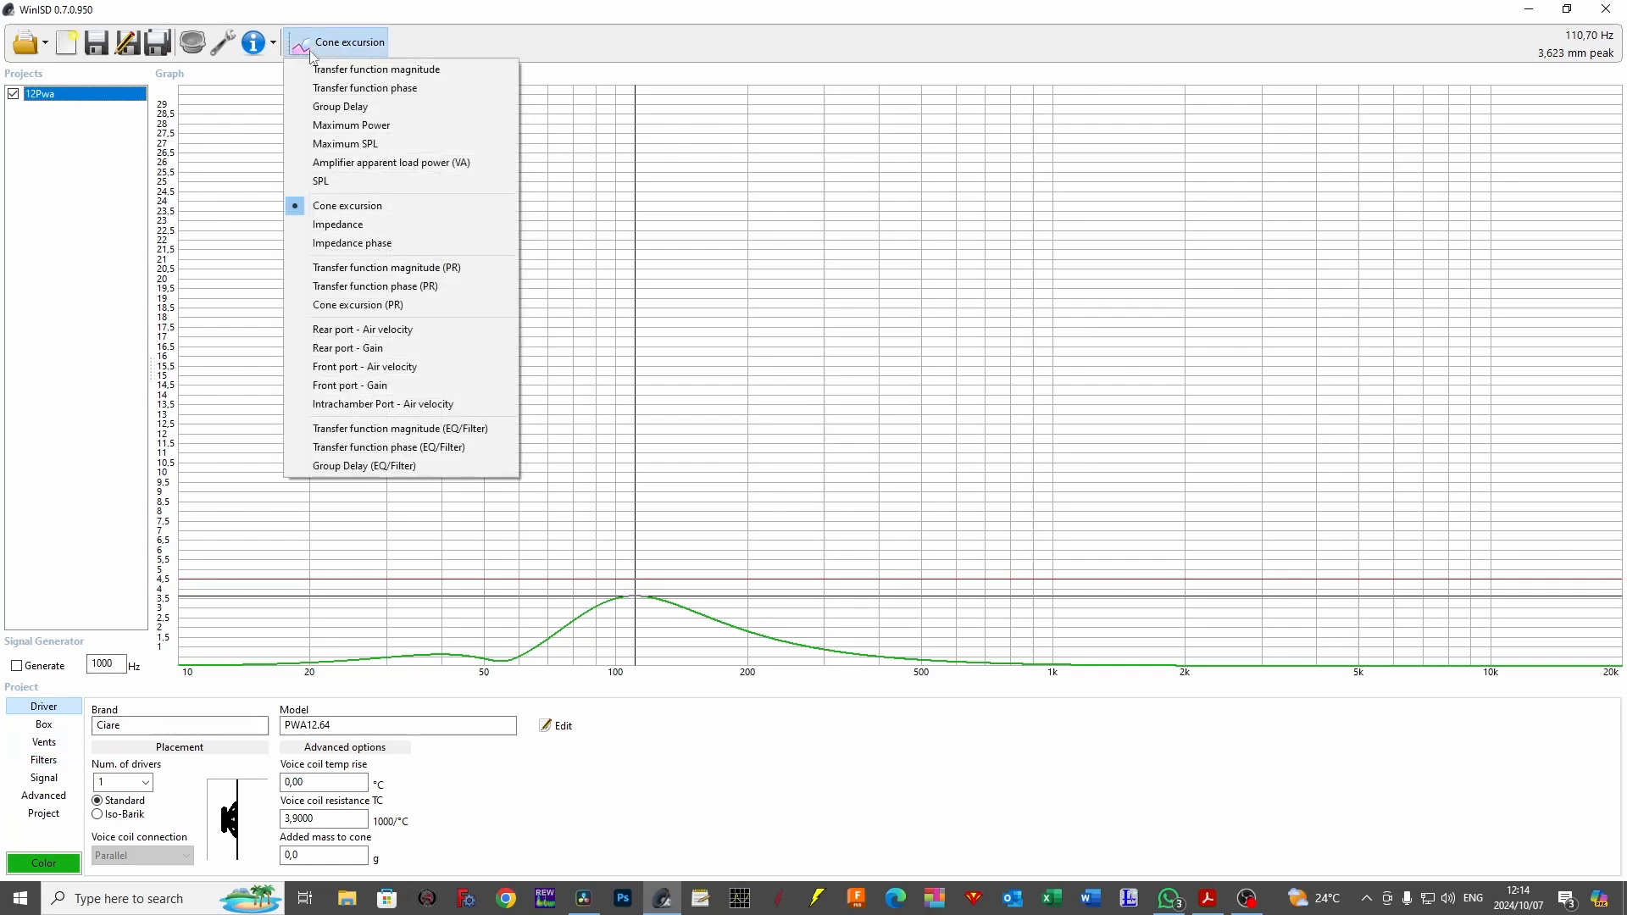
left_click(355, 184)
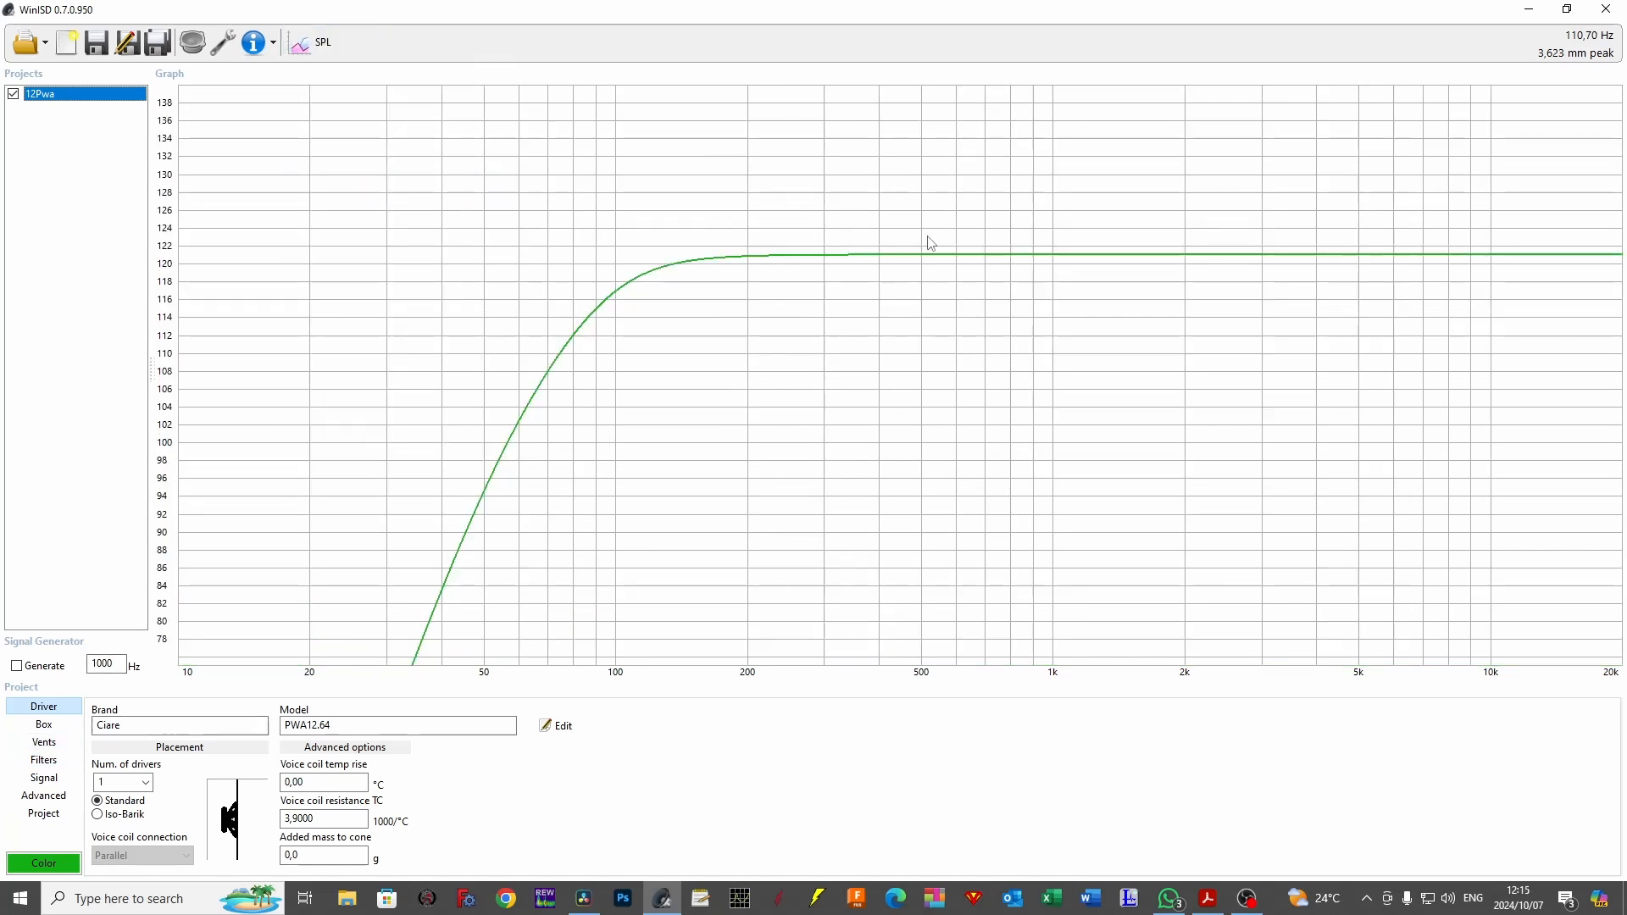
left_click(933, 257)
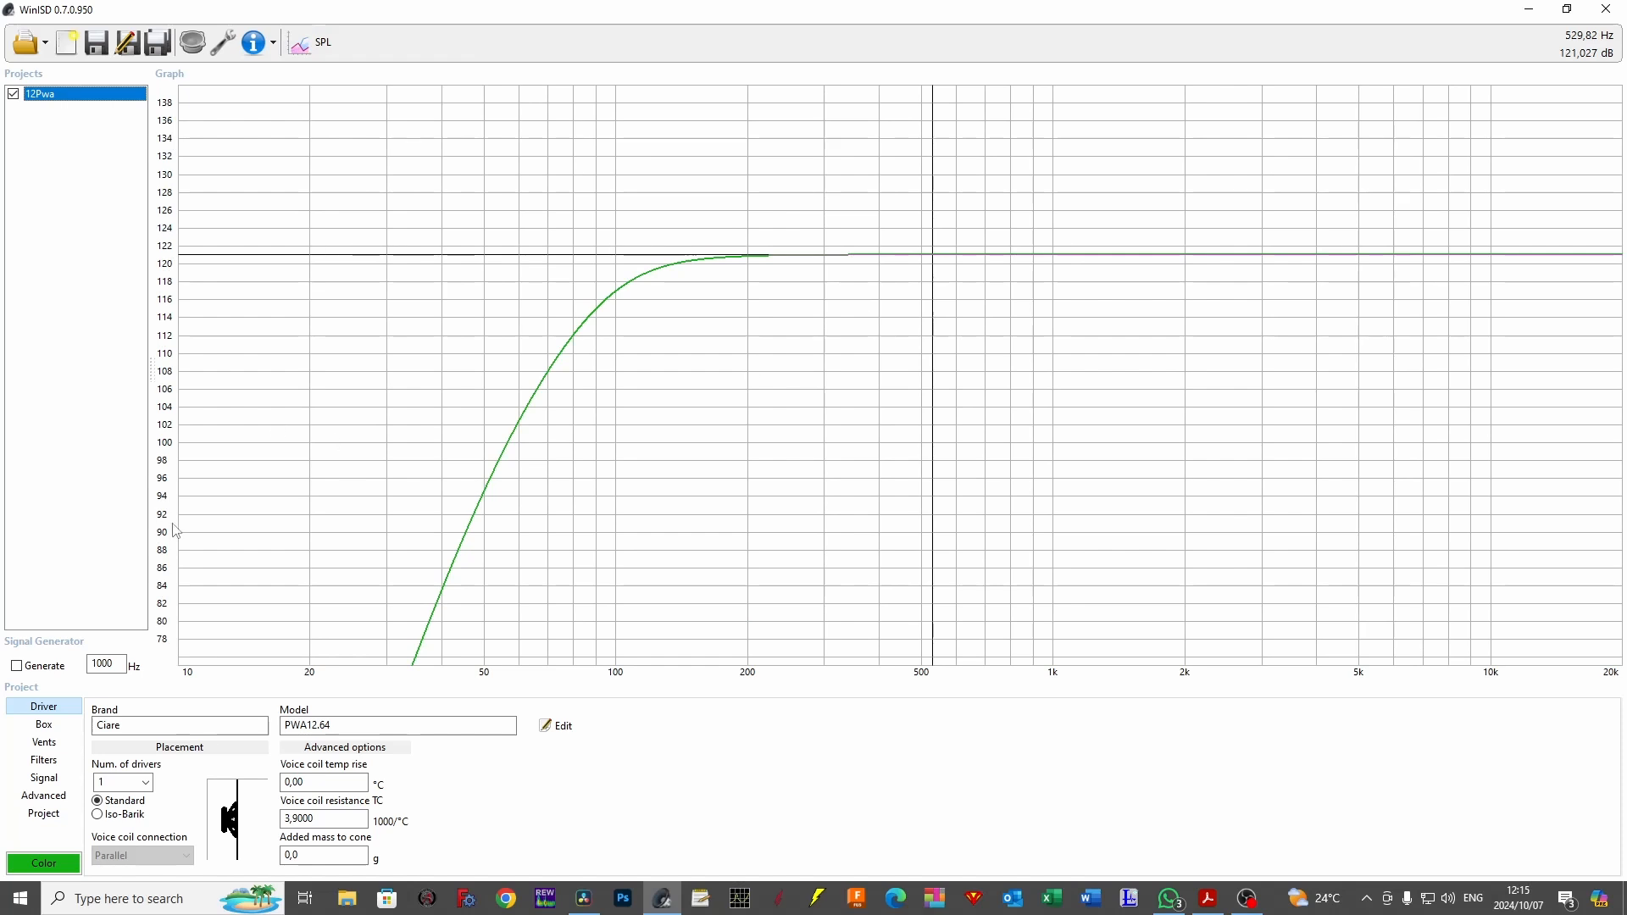